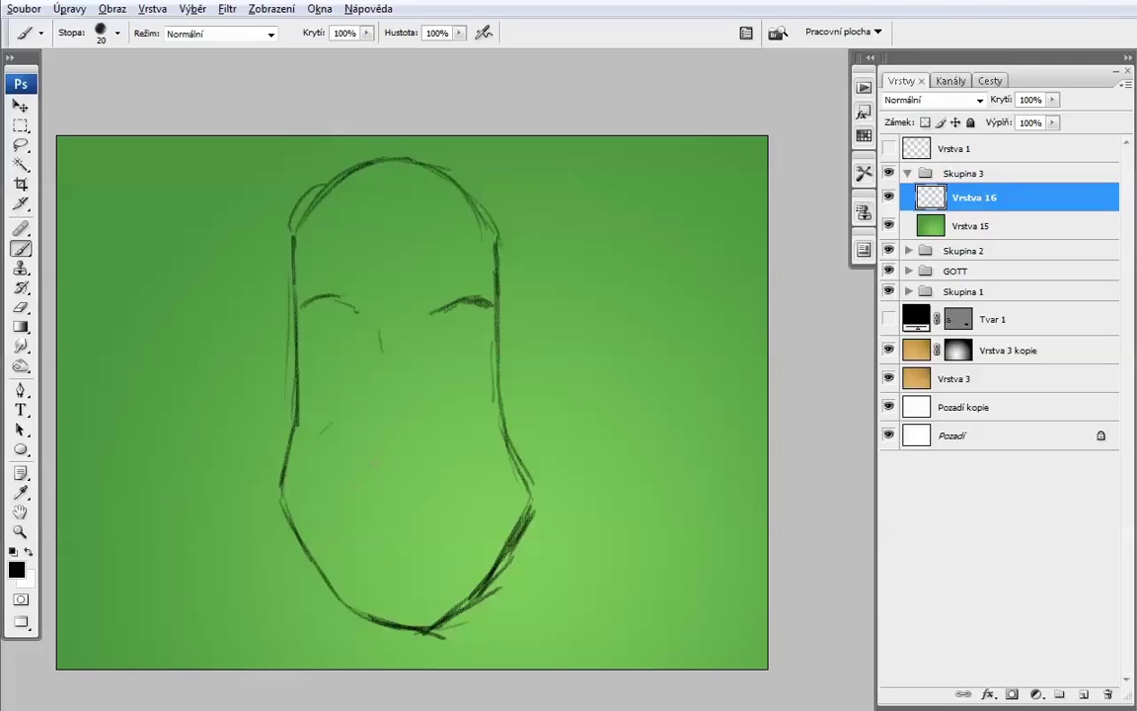
Draw the two slanting cheek folds with short downturned ends on the lower half of the face in black
{"action": "left_click_drag", "start_coordinate": [427, 427], "coordinate": [472, 498]}
{"action": "left_click_drag", "start_coordinate": [358, 431], "coordinate": [309, 493]}
{"action": "left_click_drag", "start_coordinate": [429, 427], "coordinate": [480, 501]}
{"action": "key", "text": "e"}
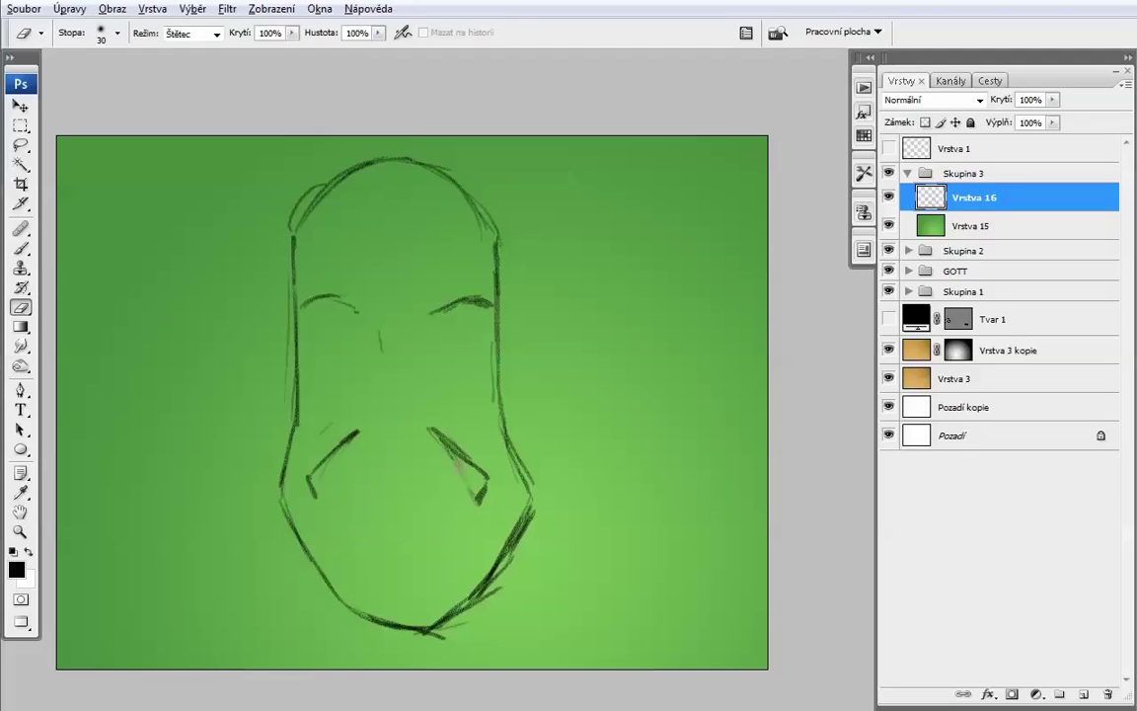
Draw the curved base of the nose between the cheek folds and sketch both sides of the nose
{"action": "key", "text": "b"}
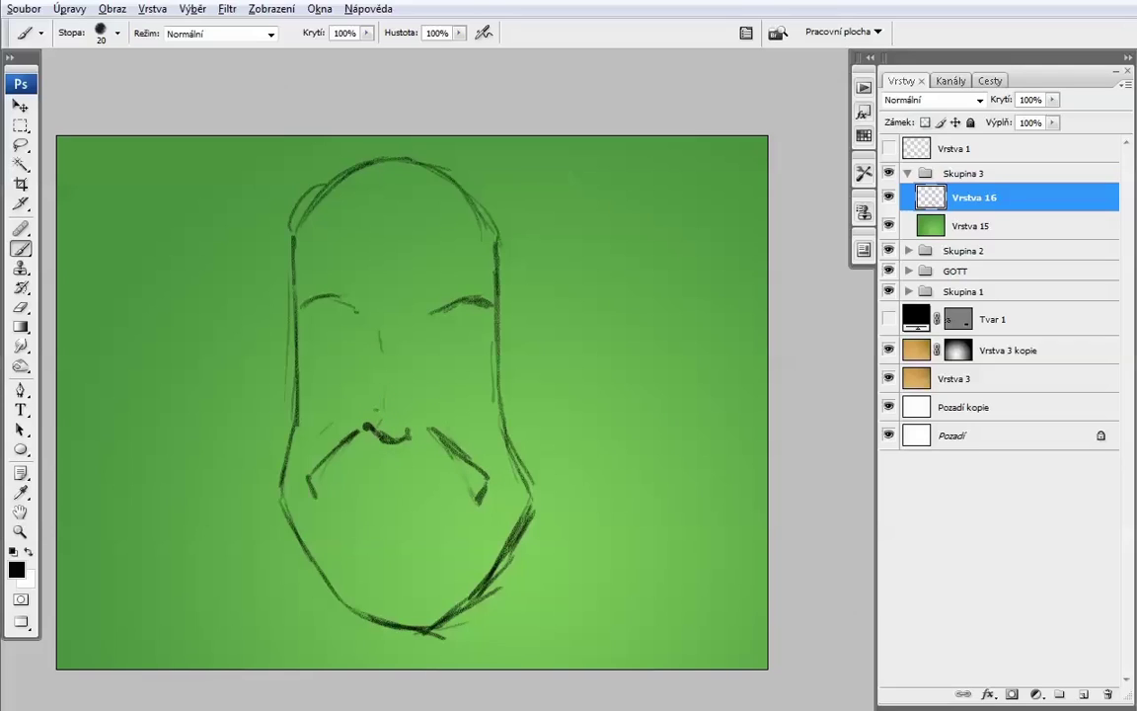
{"action": "left_click_drag", "start_coordinate": [379, 325], "coordinate": [370, 403]}
{"action": "left_click_drag", "start_coordinate": [430, 312], "coordinate": [409, 379]}
Draw two almond-shaped eyes below the brows, each with an iris and a dark pupil
{"action": "mouse_move", "coordinate": [314, 317]}
{"action": "left_mouse_down"}
{"action": "mouse_move", "coordinate": [338, 311]}
{"action": "mouse_move", "coordinate": [342, 296]}
{"action": "left_mouse_up"}
{"action": "key", "text": "ctrl+plus"}
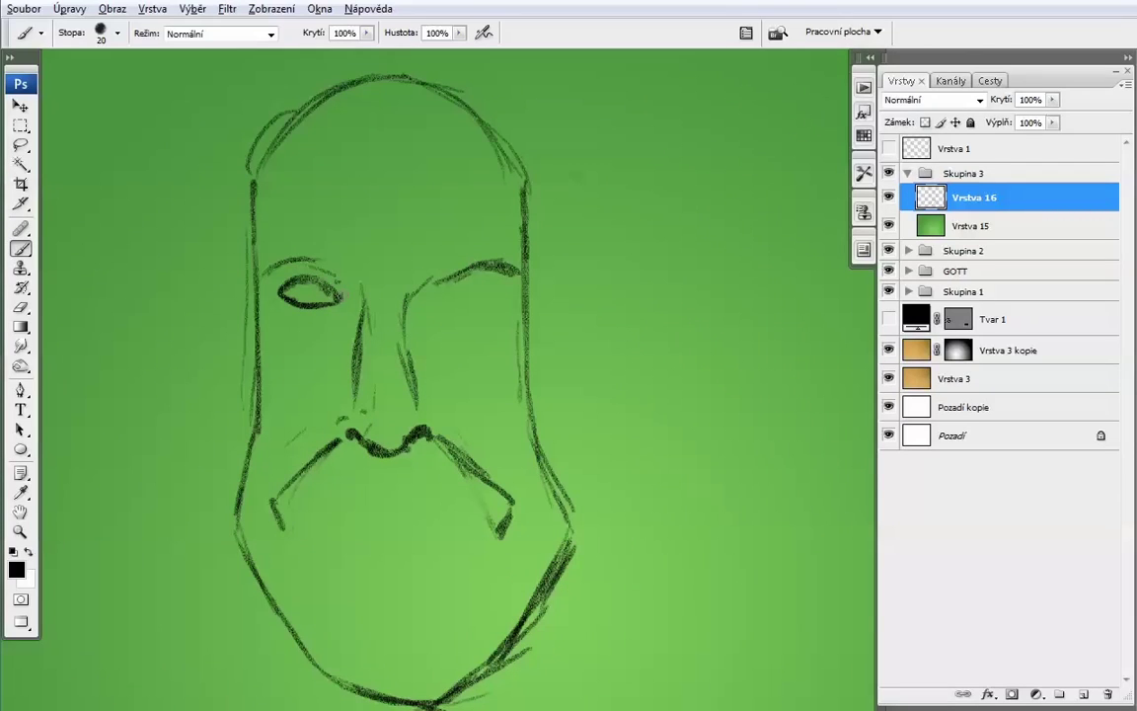
{"action": "mouse_move", "coordinate": [443, 296]}
{"action": "left_mouse_down"}
{"action": "mouse_move", "coordinate": [503, 292]}
{"action": "mouse_move", "coordinate": [503, 302]}
{"action": "left_mouse_up"}
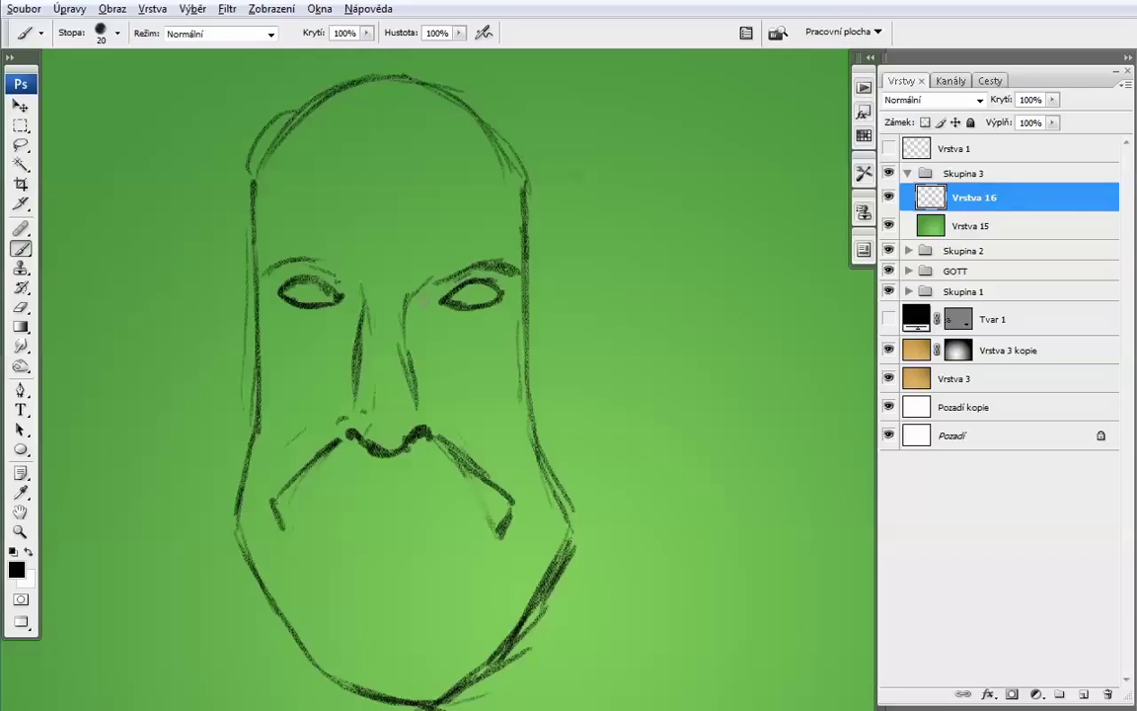
{"action": "mouse_move", "coordinate": [280, 292]}
{"action": "left_mouse_down"}
{"action": "mouse_move", "coordinate": [338, 288]}
{"action": "mouse_move", "coordinate": [316, 297]}
{"action": "left_mouse_up"}
{"action": "left_click_drag", "start_coordinate": [466, 287], "coordinate": [485, 300]}
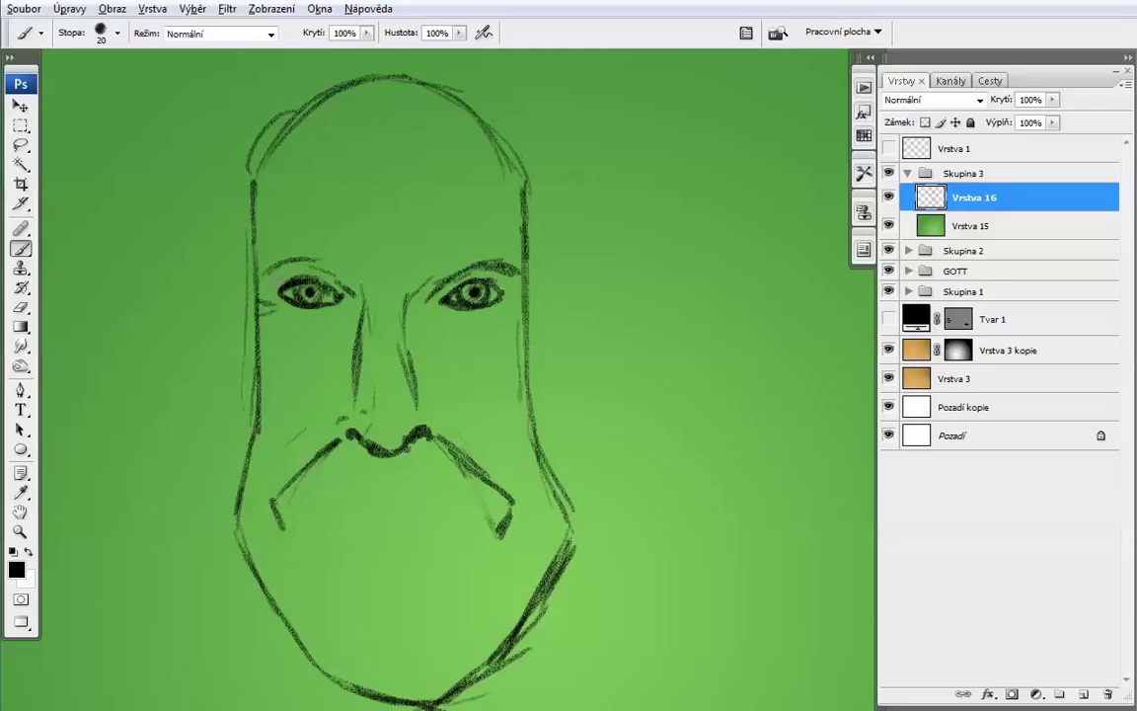
Darken both eyebrows and draw the lower eyelid creases and the bridge of the nose
{"action": "left_click_drag", "start_coordinate": [262, 290], "coordinate": [316, 285]}
{"action": "mouse_move", "coordinate": [385, 292]}
{"action": "left_mouse_down"}
{"action": "mouse_move", "coordinate": [448, 283]}
{"action": "mouse_move", "coordinate": [474, 235]}
{"action": "mouse_move", "coordinate": [518, 233]}
{"action": "left_mouse_up"}
{"action": "scroll", "coordinate": [444, 375], "scroll_direction": "down", "scroll_amount": 1}
{"action": "mouse_move", "coordinate": [269, 240]}
{"action": "left_mouse_down"}
{"action": "mouse_move", "coordinate": [330, 231]}
{"action": "mouse_move", "coordinate": [376, 360]}
{"action": "left_mouse_up"}
{"action": "left_click_drag", "start_coordinate": [332, 238], "coordinate": [367, 251]}
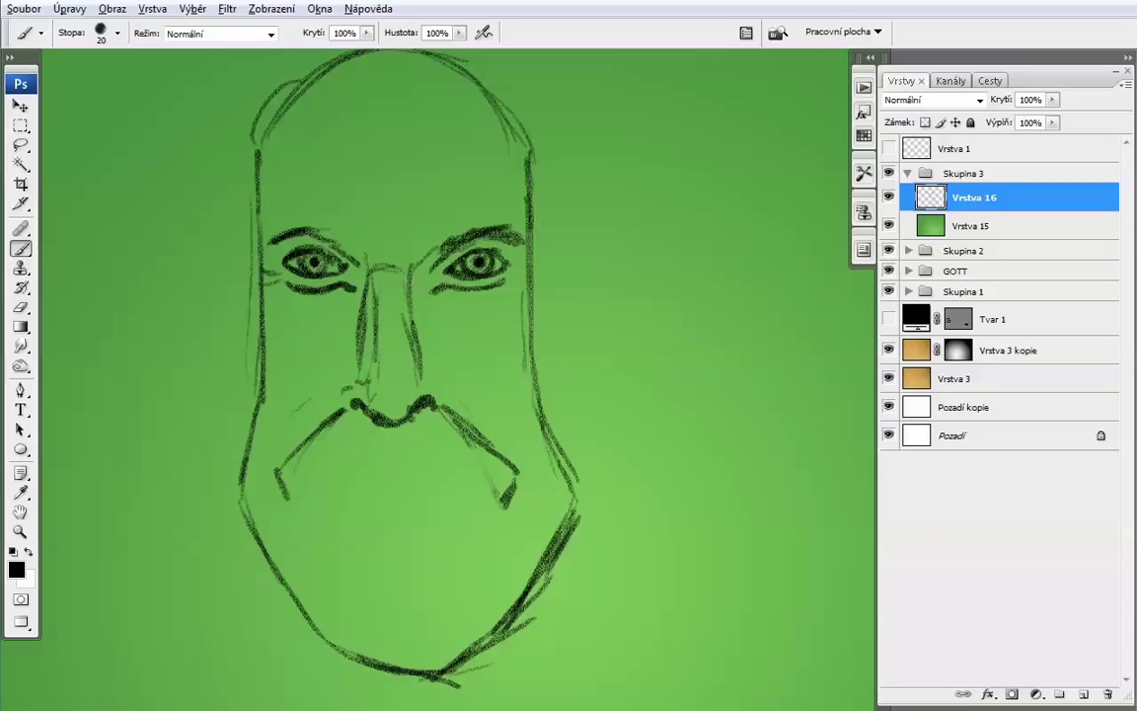
Thicken the right cheek fold and draw a wide open smile with a lower lip, stubble and a row of teeth
{"action": "left_click_drag", "start_coordinate": [435, 406], "coordinate": [503, 505]}
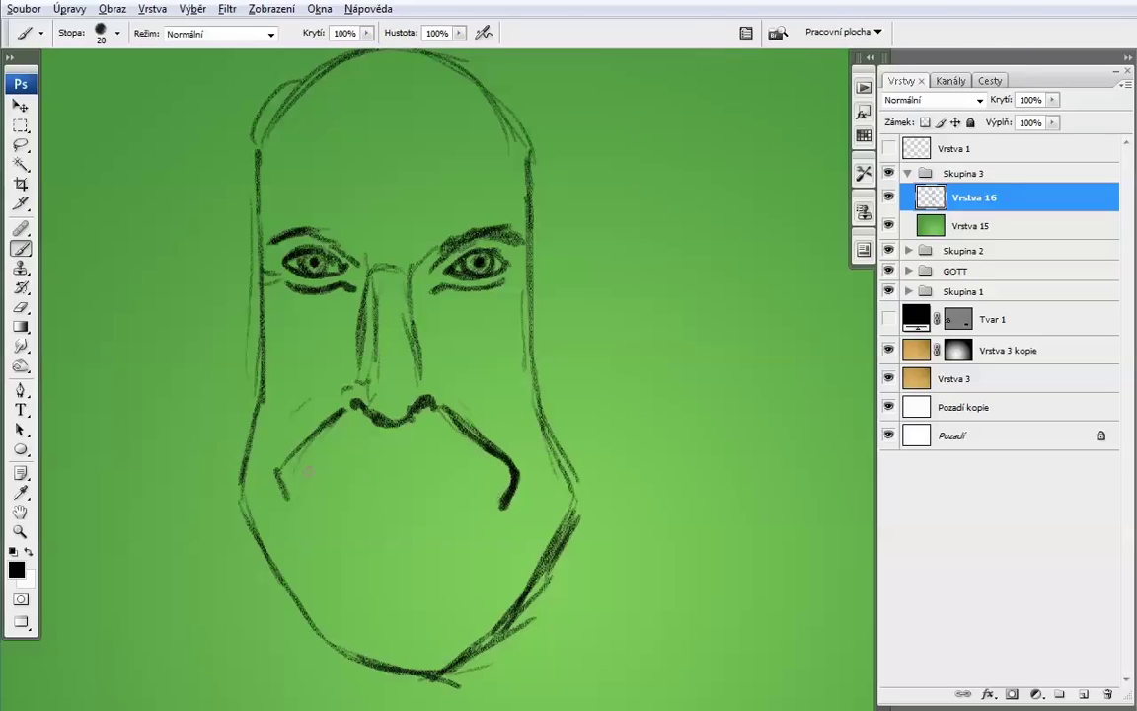
{"action": "mouse_move", "coordinate": [303, 474]}
{"action": "left_mouse_down"}
{"action": "mouse_move", "coordinate": [431, 481]}
{"action": "mouse_move", "coordinate": [498, 468]}
{"action": "left_mouse_up"}
{"action": "left_click_drag", "start_coordinate": [302, 480], "coordinate": [435, 475]}
{"action": "mouse_move", "coordinate": [320, 489]}
{"action": "left_mouse_down"}
{"action": "mouse_move", "coordinate": [341, 553]}
{"action": "mouse_move", "coordinate": [405, 582]}
{"action": "mouse_move", "coordinate": [466, 558]}
{"action": "mouse_move", "coordinate": [330, 521]}
{"action": "mouse_move", "coordinate": [418, 545]}
{"action": "mouse_move", "coordinate": [484, 498]}
{"action": "left_mouse_up"}
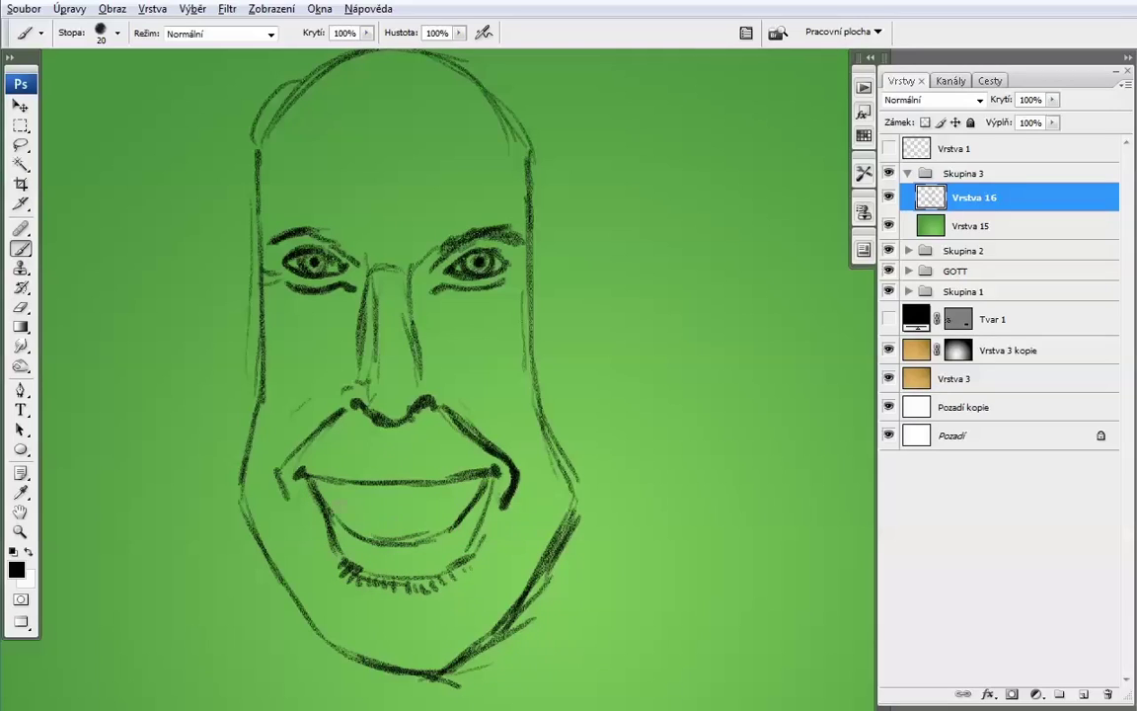
{"action": "mouse_move", "coordinate": [399, 490]}
{"action": "left_mouse_down"}
{"action": "mouse_move", "coordinate": [373, 521]}
{"action": "mouse_move", "coordinate": [377, 532]}
{"action": "mouse_move", "coordinate": [426, 509]}
{"action": "mouse_move", "coordinate": [404, 525]}
{"action": "mouse_move", "coordinate": [454, 509]}
{"action": "left_mouse_up"}
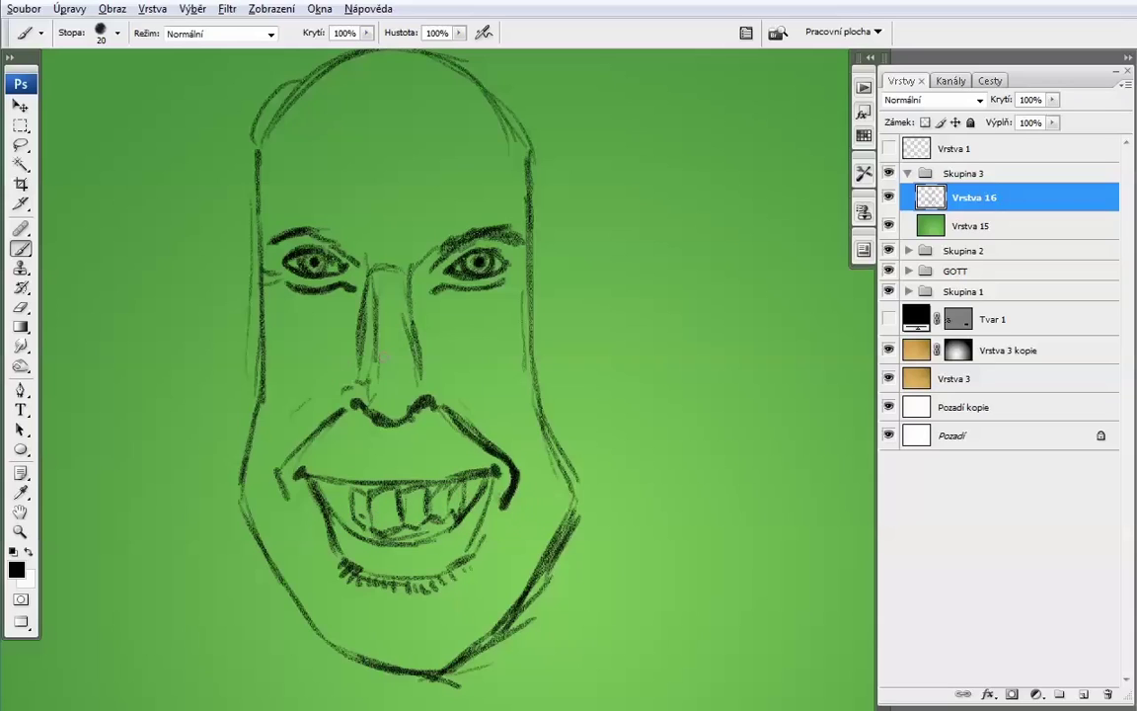
Thicken both eyebrows and add wrinkles at the outer corner of the right eye
{"action": "scroll", "coordinate": [424, 375], "scroll_direction": "up", "scroll_amount": 1}
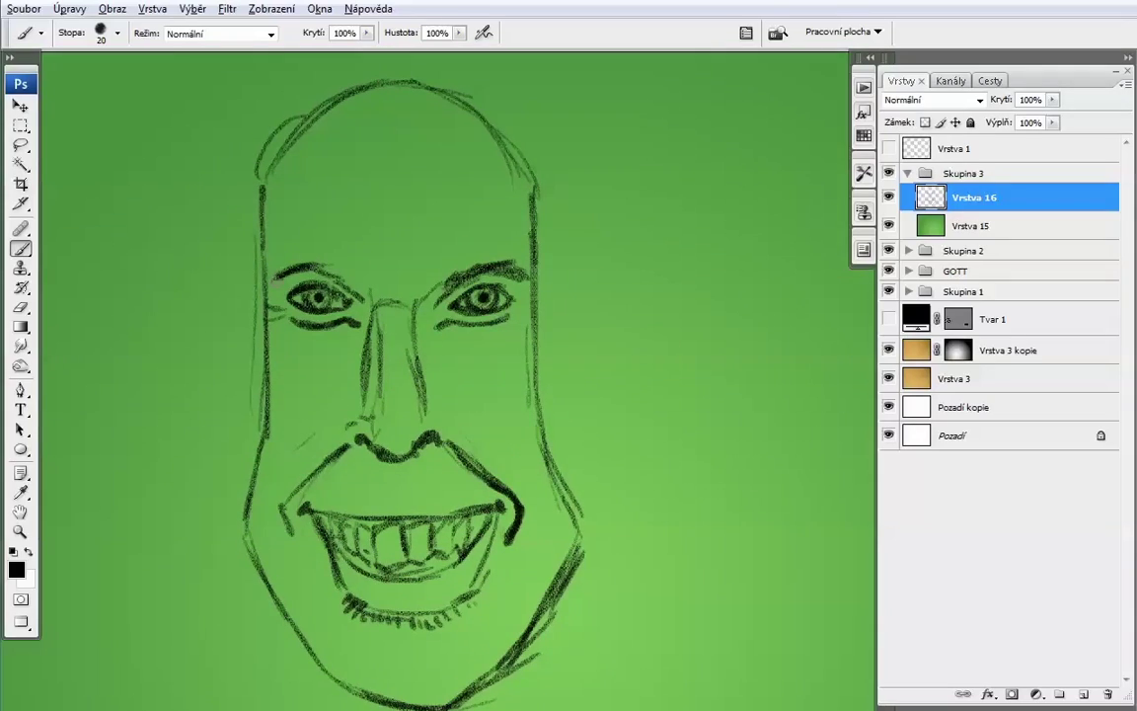
{"action": "left_click_drag", "start_coordinate": [272, 272], "coordinate": [322, 265]}
{"action": "left_click_drag", "start_coordinate": [432, 286], "coordinate": [523, 264]}
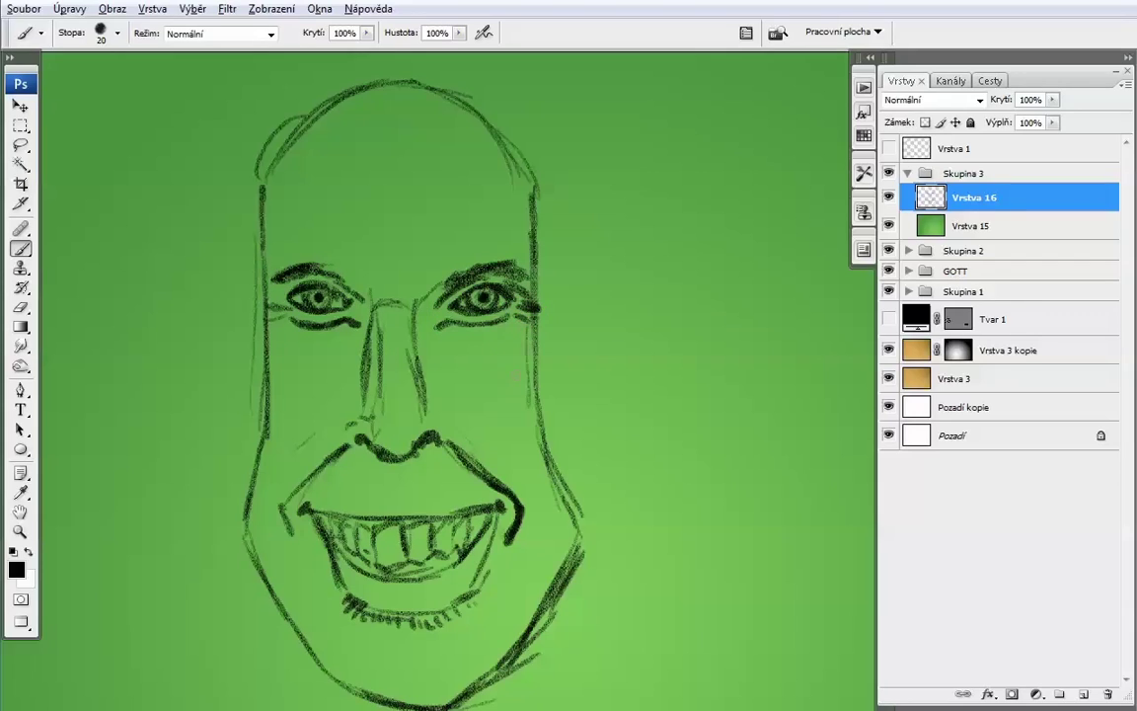
Strengthen the cheek and jaw contour on both sides of the face and draw the philtrum above the upper lip
{"action": "scroll", "coordinate": [424, 375], "scroll_direction": "down", "scroll_amount": 4}
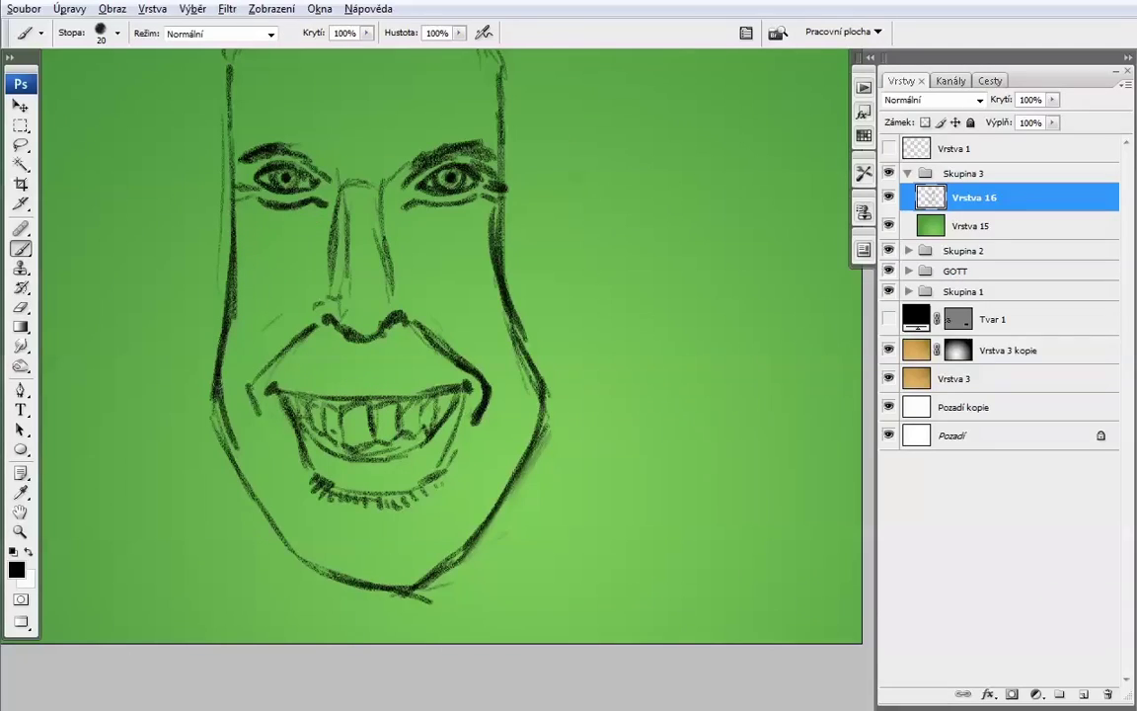
{"action": "mouse_move", "coordinate": [503, 237]}
{"action": "left_mouse_down"}
{"action": "mouse_move", "coordinate": [535, 395]}
{"action": "mouse_move", "coordinate": [519, 483]}
{"action": "left_mouse_up"}
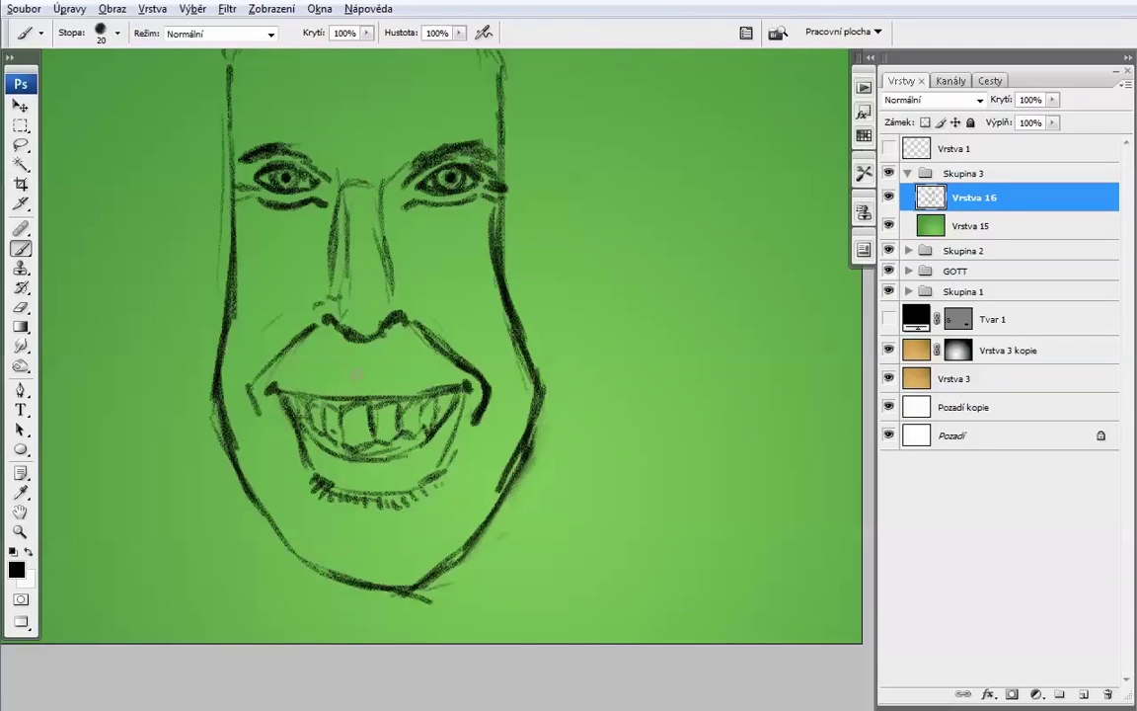
{"action": "left_click_drag", "start_coordinate": [379, 347], "coordinate": [380, 383]}
Erase the upper parts of the cheek folds and redraw them starting higher, beside the nostrils
{"action": "left_click_drag", "start_coordinate": [225, 346], "coordinate": [292, 296]}
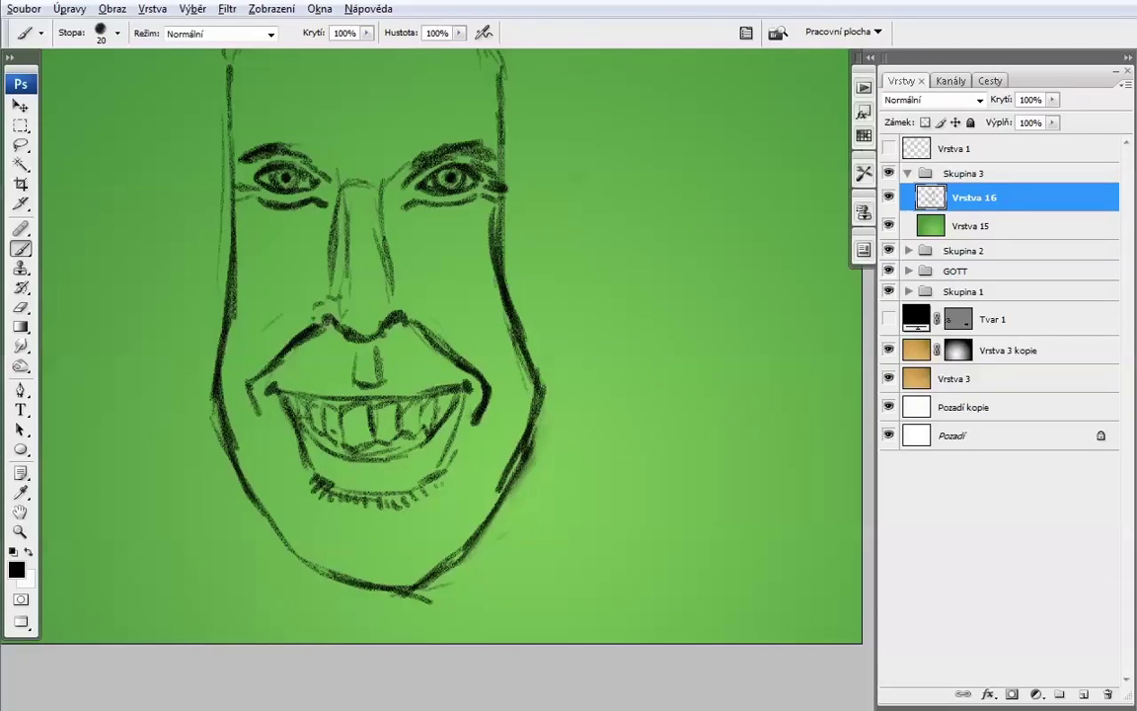
{"action": "key", "text": "e"}
{"action": "left_click_drag", "start_coordinate": [239, 335], "coordinate": [289, 294]}
{"action": "mouse_move", "coordinate": [368, 328]}
{"action": "left_mouse_down"}
{"action": "mouse_move", "coordinate": [413, 290]}
{"action": "mouse_move", "coordinate": [430, 342]}
{"action": "left_mouse_up"}
{"action": "left_click_drag", "start_coordinate": [281, 295], "coordinate": [254, 318]}
{"action": "key", "text": "b"}
{"action": "left_click_drag", "start_coordinate": [252, 378], "coordinate": [314, 298]}
{"action": "left_click_drag", "start_coordinate": [400, 294], "coordinate": [443, 348]}
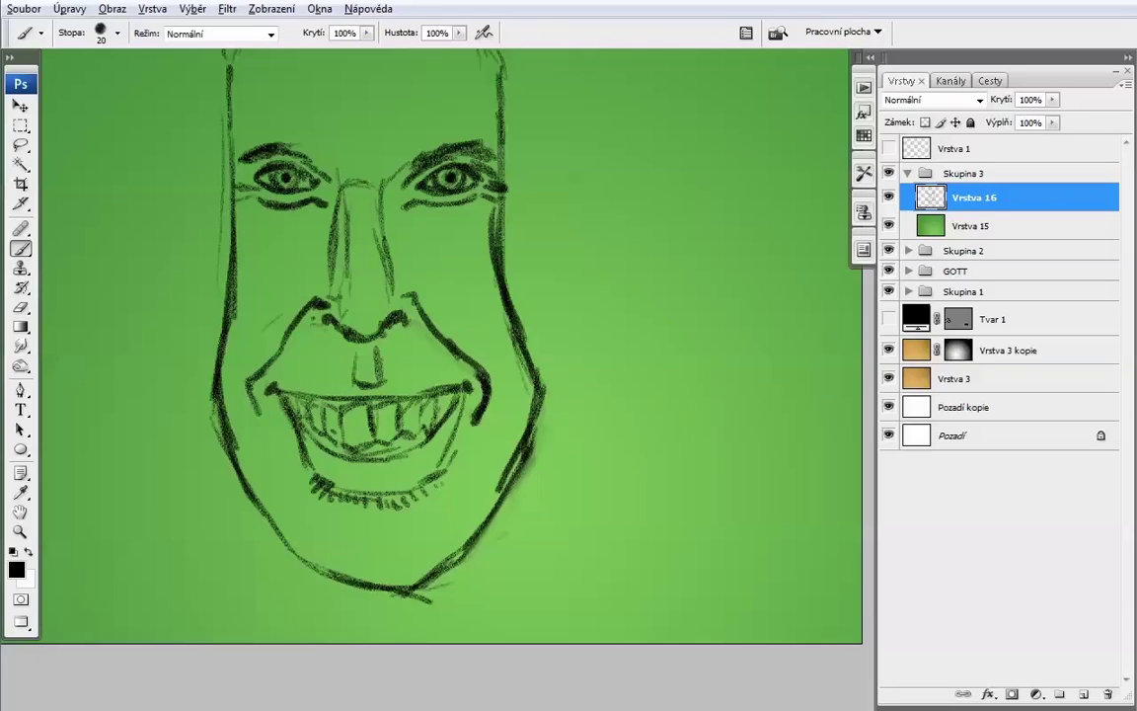
Draw the left ear with its inner detail and add a crease under each eye
{"action": "scroll", "coordinate": [444, 345], "scroll_direction": "up", "scroll_amount": 3}
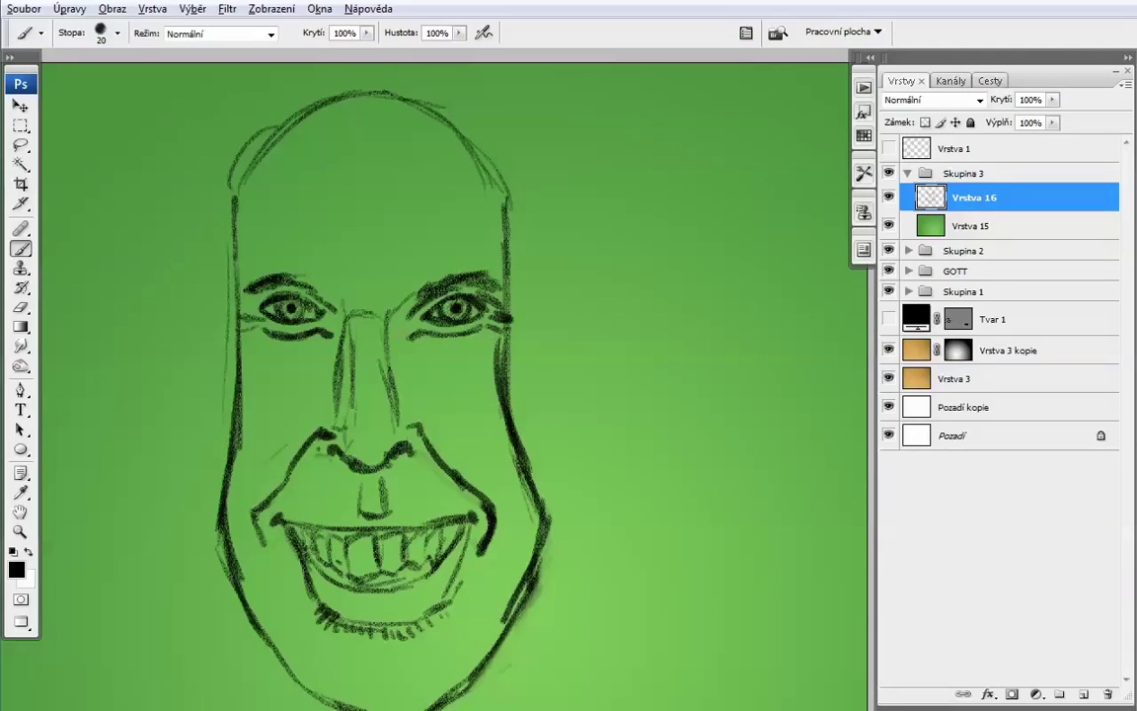
{"action": "left_click_drag", "start_coordinate": [196, 388], "coordinate": [228, 433]}
{"action": "mouse_move", "coordinate": [235, 281]}
{"action": "left_mouse_down"}
{"action": "mouse_move", "coordinate": [200, 301]}
{"action": "mouse_move", "coordinate": [219, 288]}
{"action": "mouse_move", "coordinate": [212, 251]}
{"action": "mouse_move", "coordinate": [210, 336]}
{"action": "left_mouse_up"}
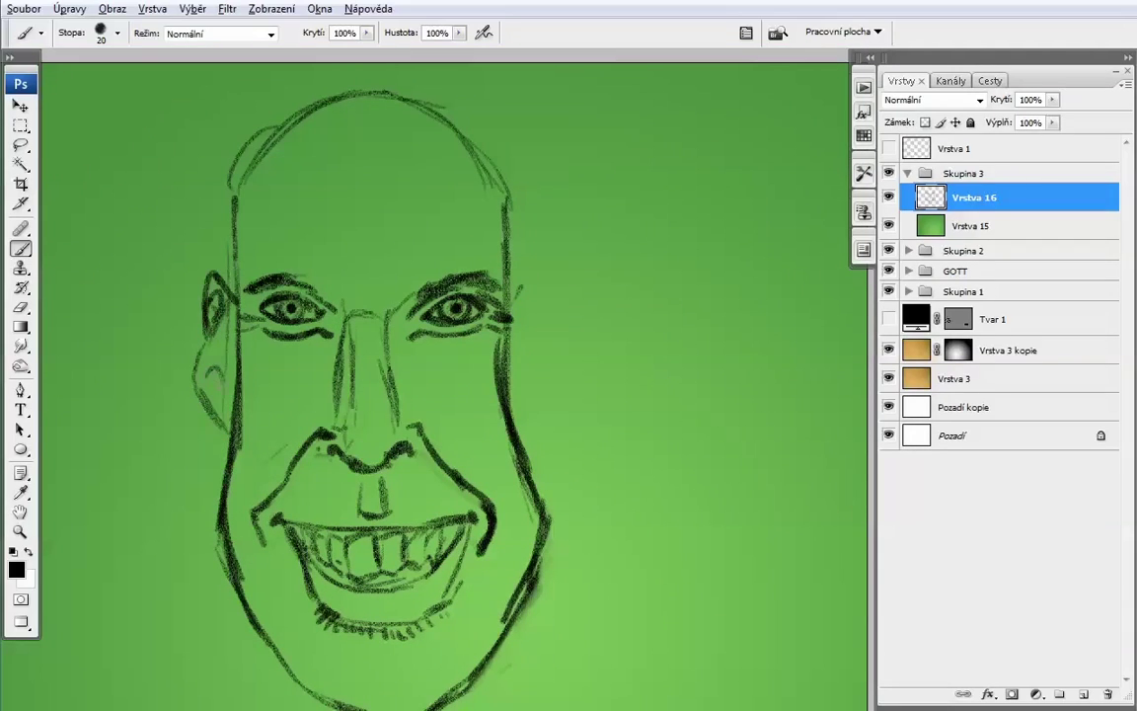
{"action": "mouse_move", "coordinate": [207, 289]}
{"action": "left_mouse_down"}
{"action": "mouse_move", "coordinate": [212, 375]}
{"action": "mouse_move", "coordinate": [216, 339]}
{"action": "left_mouse_up"}
{"action": "left_click_drag", "start_coordinate": [274, 367], "coordinate": [331, 355]}
{"action": "left_click_drag", "start_coordinate": [409, 353], "coordinate": [474, 370]}
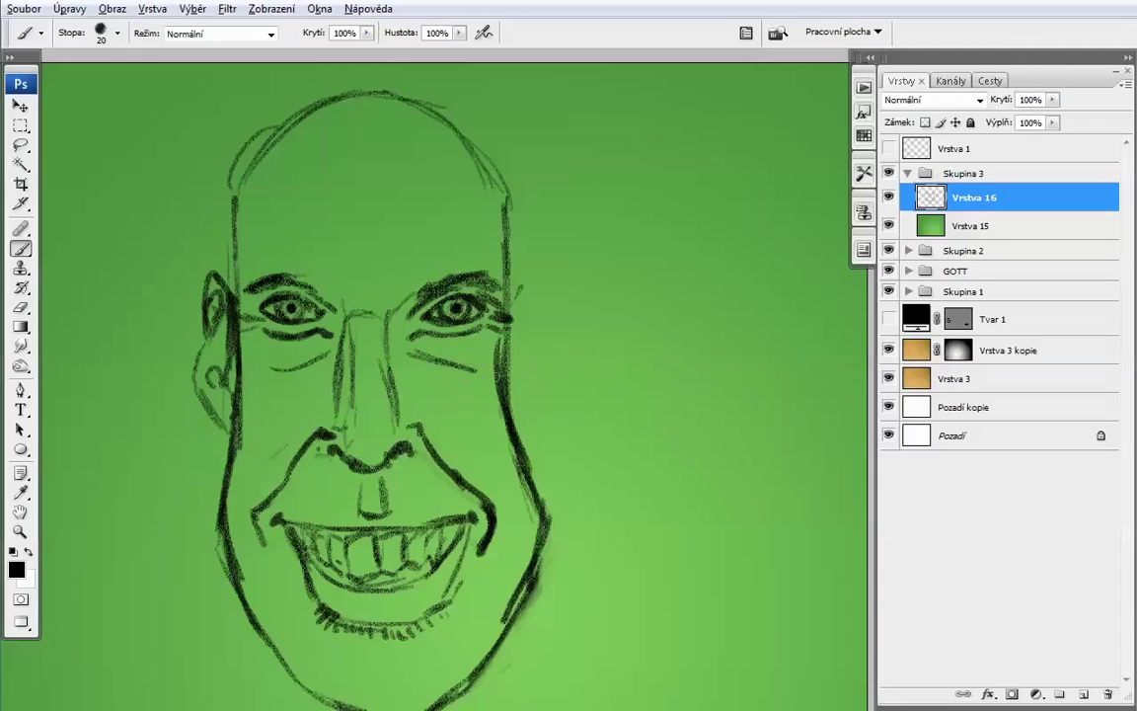
Paint the teeth white and return to black as the foreground colour
{"action": "scroll", "coordinate": [415, 346], "scroll_direction": "down", "scroll_amount": 3}
{"action": "key", "text": "x"}
{"action": "mouse_move", "coordinate": [367, 344]}
{"action": "left_mouse_down"}
{"action": "mouse_move", "coordinate": [361, 373]}
{"action": "mouse_move", "coordinate": [341, 377]}
{"action": "mouse_move", "coordinate": [381, 415]}
{"action": "mouse_move", "coordinate": [349, 420]}
{"action": "mouse_move", "coordinate": [407, 420]}
{"action": "left_mouse_up"}
{"action": "key", "text": "x"}
Darken the inside of the mouth around the teeth and hatch the stubble between the nose and upper lip
{"action": "left_click_drag", "start_coordinate": [294, 335], "coordinate": [346, 347]}
{"action": "scroll", "coordinate": [414, 345], "scroll_direction": "up", "scroll_amount": 1}
{"action": "left_click_drag", "start_coordinate": [278, 314], "coordinate": [330, 367]}
{"action": "left_click_drag", "start_coordinate": [400, 312], "coordinate": [387, 347]}
{"action": "mouse_move", "coordinate": [357, 329]}
{"action": "left_mouse_down"}
{"action": "mouse_move", "coordinate": [341, 357]}
{"action": "mouse_move", "coordinate": [353, 335]}
{"action": "left_mouse_up"}
{"action": "scroll", "coordinate": [415, 345], "scroll_direction": "down", "scroll_amount": 1}
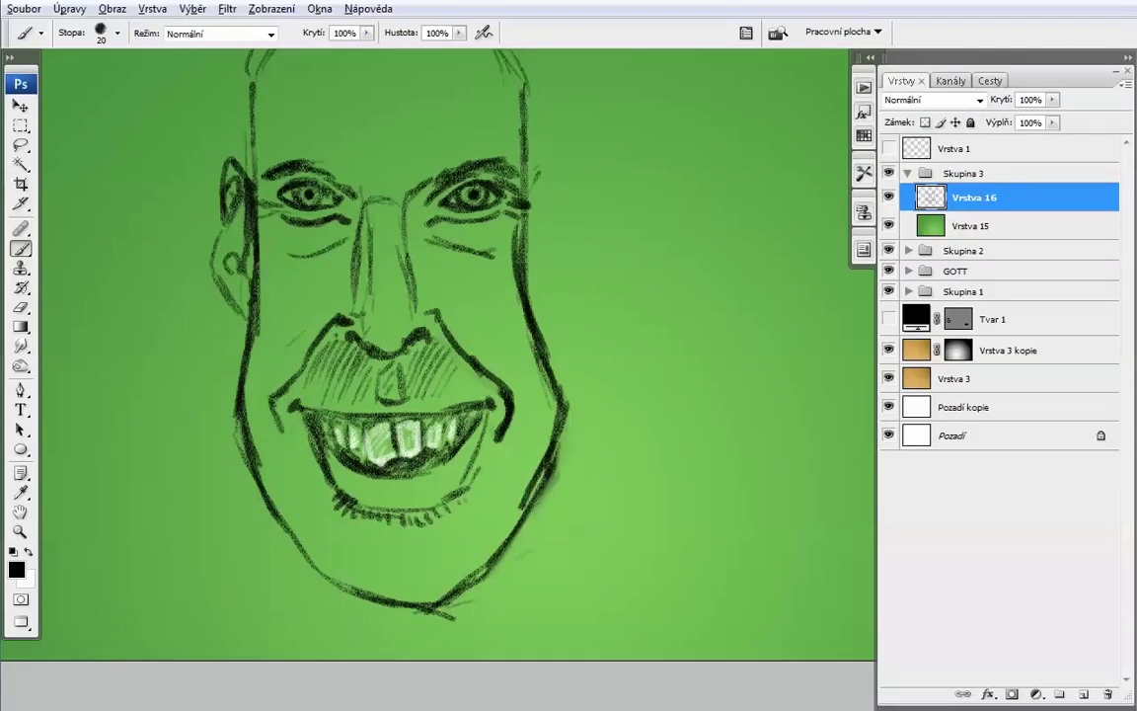
Hatch stubble shading over both cheeks, the jaw and the chin with diagonal black strokes
{"action": "mouse_move", "coordinate": [227, 297]}
{"action": "left_mouse_down"}
{"action": "mouse_move", "coordinate": [259, 361]}
{"action": "mouse_move", "coordinate": [264, 439]}
{"action": "mouse_move", "coordinate": [286, 476]}
{"action": "mouse_move", "coordinate": [335, 519]}
{"action": "mouse_move", "coordinate": [385, 528]}
{"action": "left_mouse_up"}
{"action": "left_click_drag", "start_coordinate": [439, 298], "coordinate": [493, 385]}
{"action": "left_click_drag", "start_coordinate": [390, 501], "coordinate": [449, 508]}
{"action": "left_click_drag", "start_coordinate": [435, 419], "coordinate": [464, 484]}
{"action": "left_click_drag", "start_coordinate": [499, 464], "coordinate": [513, 483]}
Thicken the left eyebrow with more black strokes
{"action": "scroll", "coordinate": [523, 477], "scroll_direction": "up", "scroll_amount": 3}
{"action": "left_click_drag", "start_coordinate": [261, 225], "coordinate": [296, 206]}
{"action": "left_click_drag", "start_coordinate": [237, 243], "coordinate": [255, 217]}
{"action": "scroll", "coordinate": [419, 266], "scroll_direction": "up", "scroll_amount": 4}
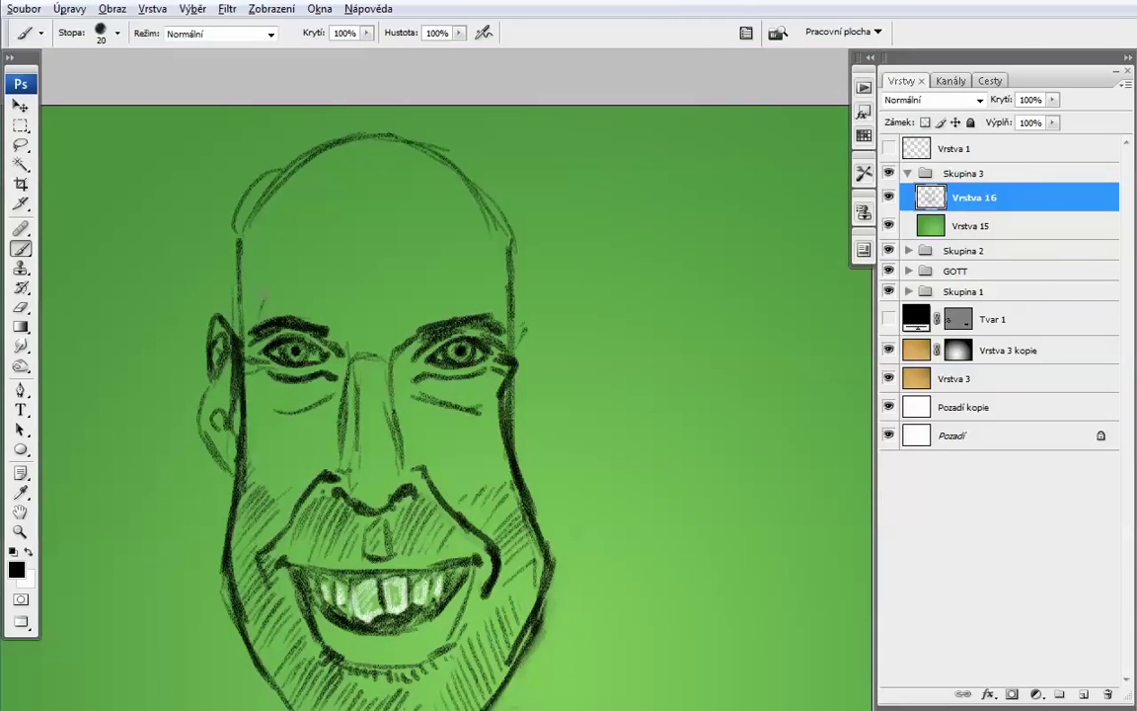
Strengthen the left ear's outline and lobe and draw a matching right ear
{"action": "left_click_drag", "start_coordinate": [231, 363], "coordinate": [211, 434]}
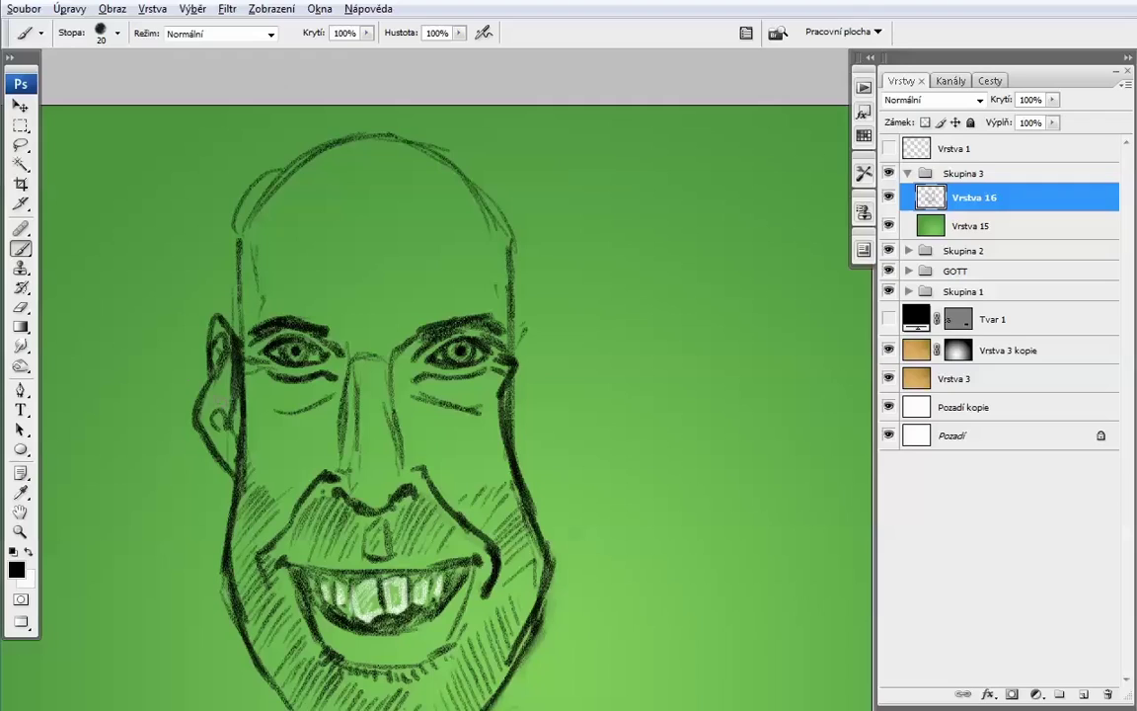
{"action": "left_click_drag", "start_coordinate": [206, 358], "coordinate": [187, 424]}
{"action": "mouse_move", "coordinate": [523, 380]}
{"action": "left_mouse_down"}
{"action": "mouse_move", "coordinate": [543, 331]}
{"action": "mouse_move", "coordinate": [533, 377]}
{"action": "left_mouse_up"}
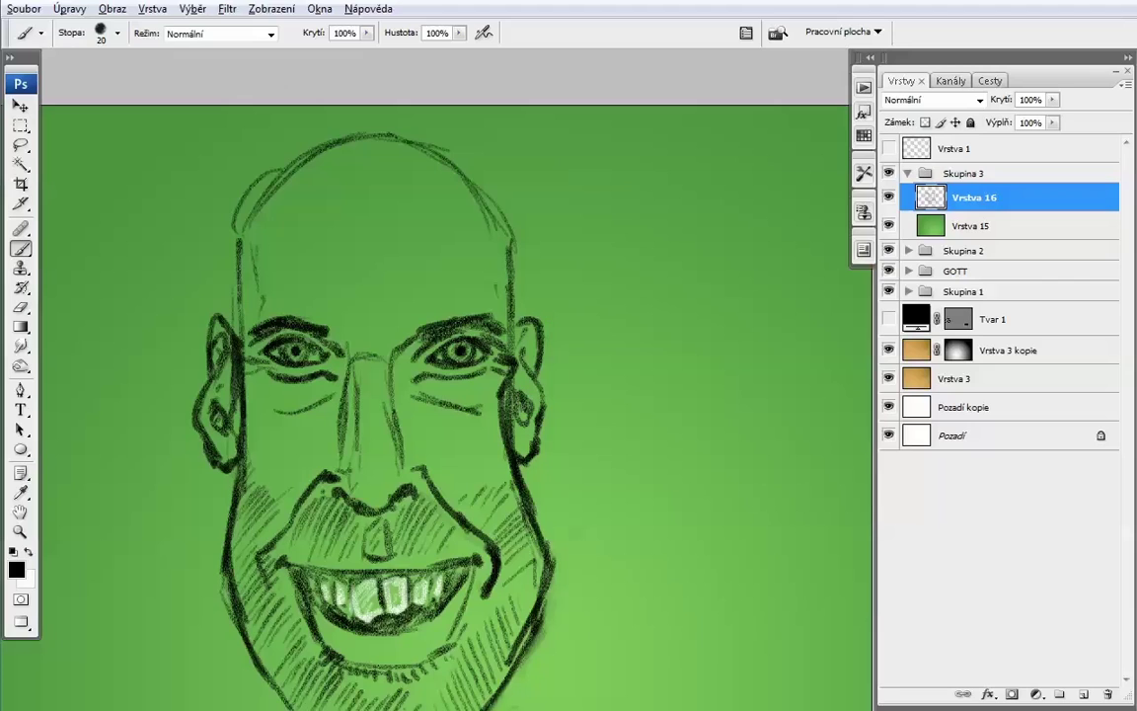
Draw a jagged fringe across the forehead and the hairline down both temples
{"action": "scroll", "coordinate": [444, 395], "scroll_direction": "up", "scroll_amount": 2}
{"action": "scroll", "coordinate": [444, 395], "scroll_direction": "up", "scroll_amount": 2}
{"action": "mouse_move", "coordinate": [241, 281]}
{"action": "left_mouse_down"}
{"action": "mouse_move", "coordinate": [237, 355]}
{"action": "mouse_move", "coordinate": [314, 239]}
{"action": "left_mouse_up"}
{"action": "left_click_drag", "start_coordinate": [316, 296], "coordinate": [373, 173]}
{"action": "mouse_move", "coordinate": [350, 255]}
{"action": "left_mouse_down"}
{"action": "mouse_move", "coordinate": [395, 183]}
{"action": "mouse_move", "coordinate": [422, 185]}
{"action": "mouse_move", "coordinate": [466, 237]}
{"action": "left_mouse_up"}
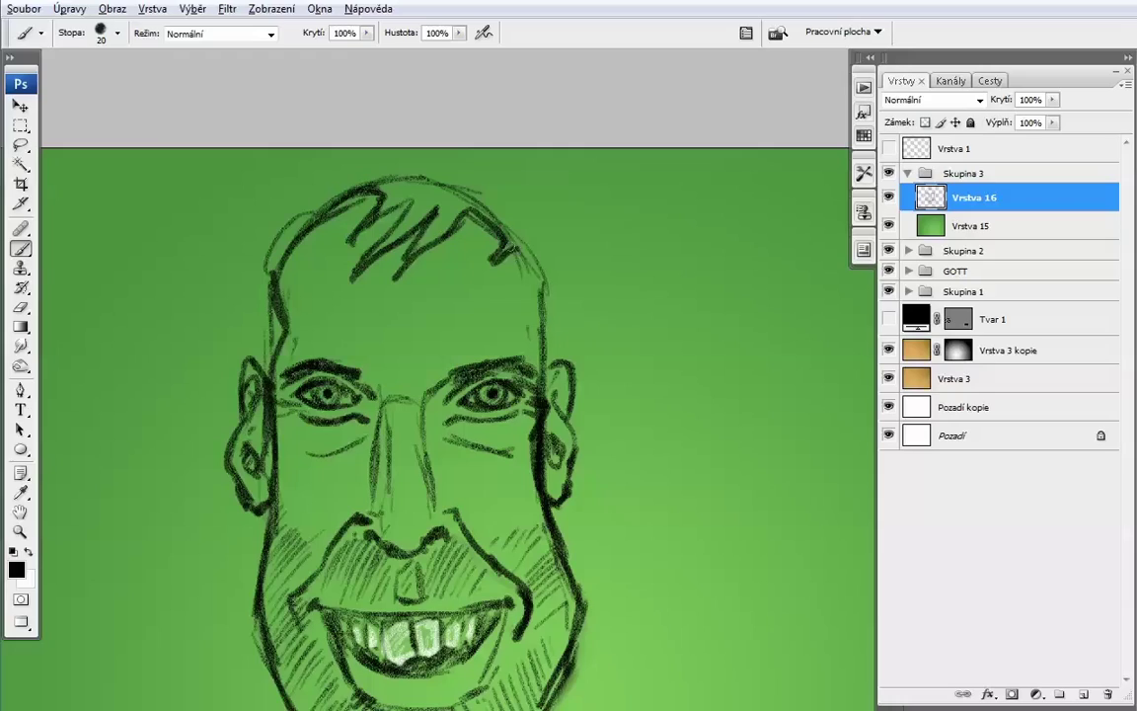
{"action": "mouse_move", "coordinate": [479, 350]}
{"action": "left_mouse_down"}
{"action": "mouse_move", "coordinate": [528, 212]}
{"action": "mouse_move", "coordinate": [521, 285]}
{"action": "mouse_move", "coordinate": [508, 291]}
{"action": "left_mouse_up"}
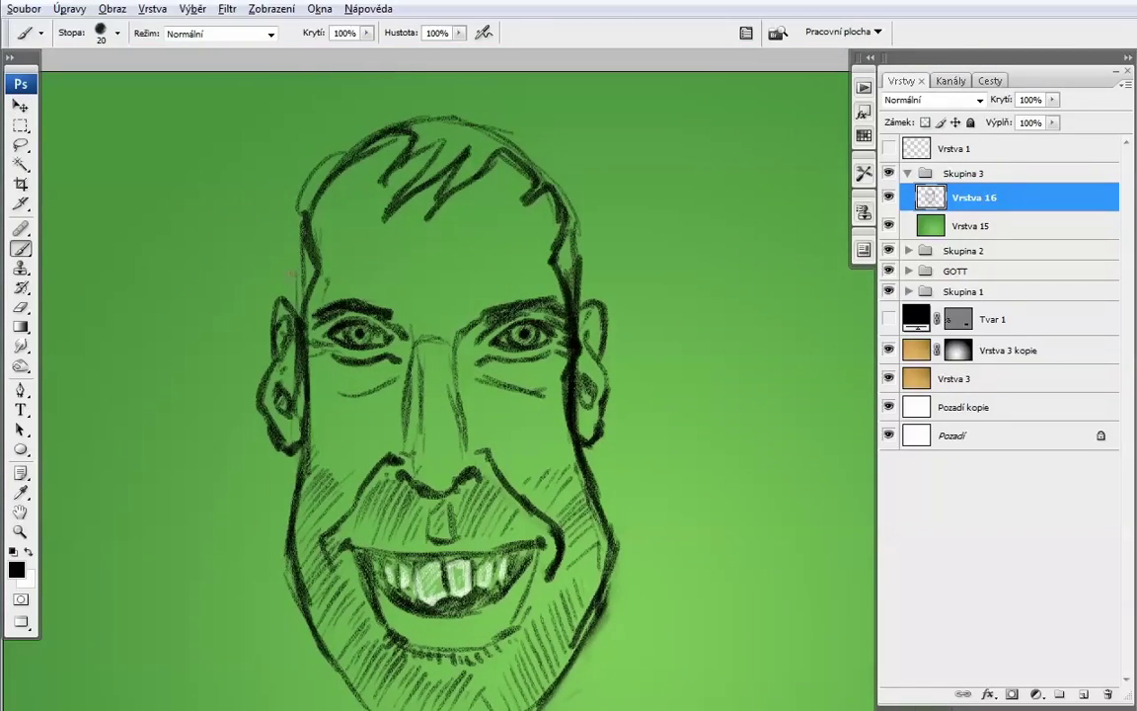
Scale the face sketch down slightly with Free Transform and outline the outer hair on the left side of the head
{"action": "left_click_drag", "start_coordinate": [451, 373], "coordinate": [491, 240]}
{"action": "key", "text": "ctrl+0"}
{"action": "key", "text": "ctrl+t"}
{"action": "key", "text": "Return"}
{"action": "key", "text": "ctrl+alt+0"}
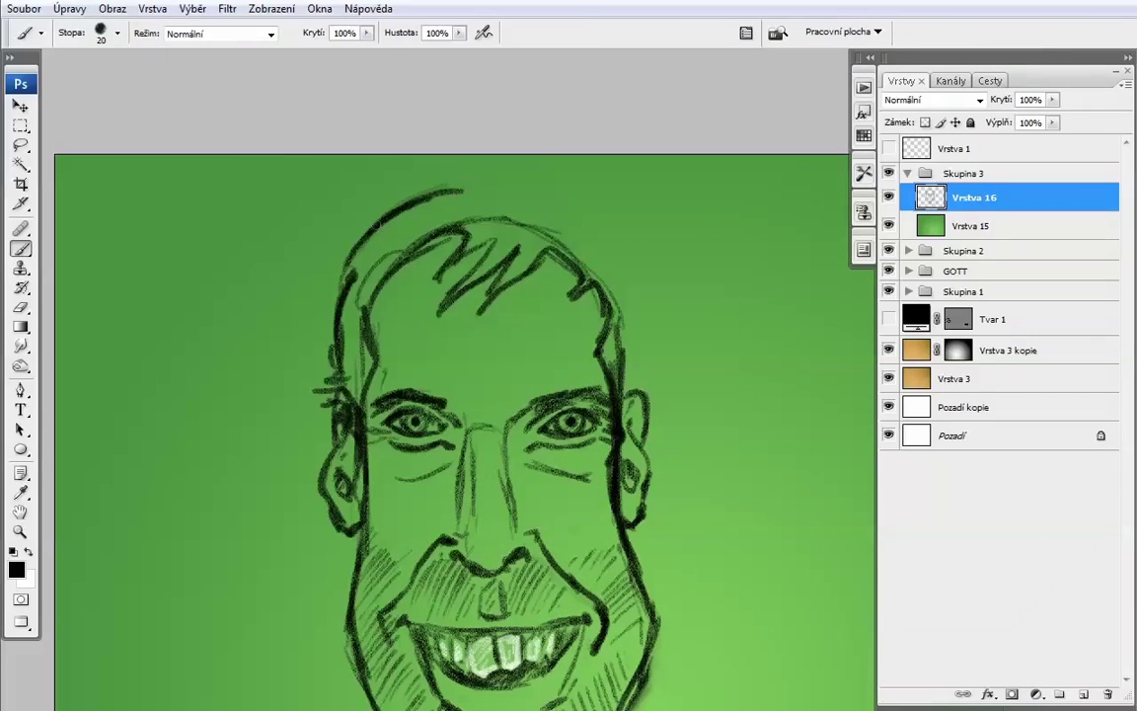
Complete the outer hair contour over the crown and right side, adding hair tufts around both ears
{"action": "mouse_move", "coordinate": [464, 163]}
{"action": "left_mouse_down"}
{"action": "mouse_move", "coordinate": [558, 197]}
{"action": "mouse_move", "coordinate": [617, 257]}
{"action": "mouse_move", "coordinate": [639, 326]}
{"action": "left_mouse_up"}
{"action": "left_click_drag", "start_coordinate": [494, 395], "coordinate": [481, 262]}
{"action": "left_click_drag", "start_coordinate": [637, 390], "coordinate": [663, 444]}
{"action": "left_click_drag", "start_coordinate": [331, 373], "coordinate": [310, 404]}
{"action": "left_click_drag", "start_coordinate": [306, 197], "coordinate": [306, 313]}
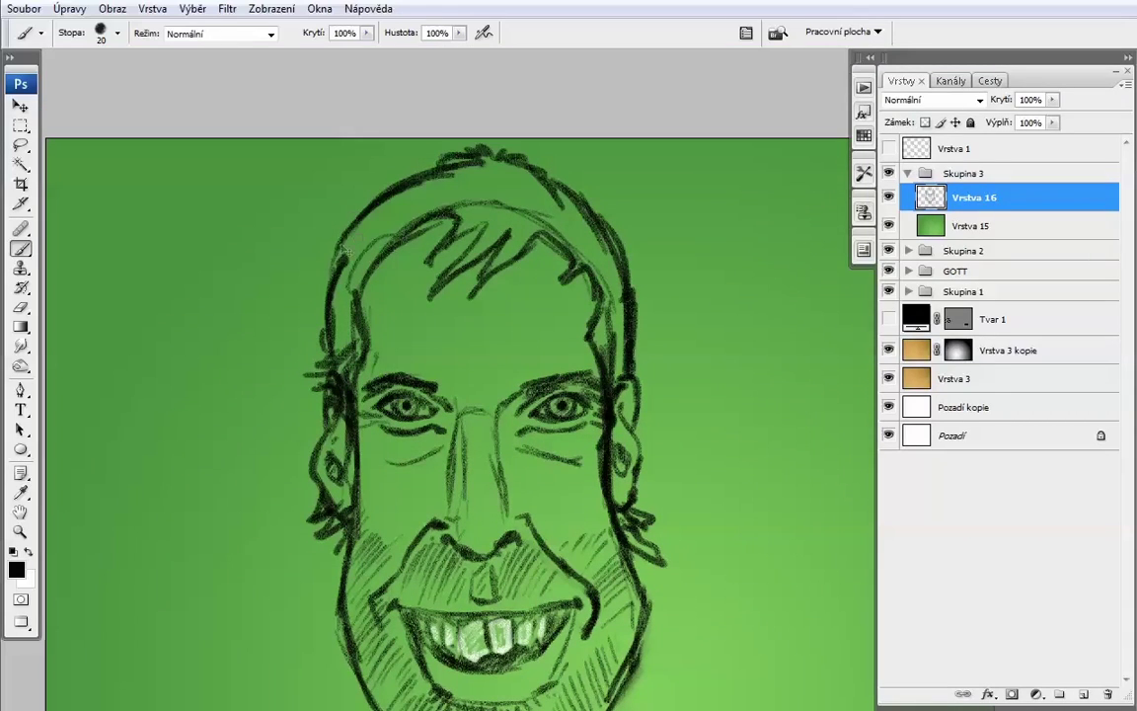
Fill the hair with dense diagonal black hatching from the left temple over the crown to the right temple
{"action": "mouse_move", "coordinate": [345, 219]}
{"action": "left_mouse_down"}
{"action": "mouse_move", "coordinate": [326, 316]}
{"action": "mouse_move", "coordinate": [307, 261]}
{"action": "mouse_move", "coordinate": [336, 296]}
{"action": "left_mouse_up"}
{"action": "mouse_move", "coordinate": [336, 247]}
{"action": "left_mouse_down"}
{"action": "mouse_move", "coordinate": [434, 168]}
{"action": "mouse_move", "coordinate": [533, 222]}
{"action": "mouse_move", "coordinate": [543, 296]}
{"action": "left_mouse_up"}
{"action": "mouse_move", "coordinate": [552, 360]}
{"action": "left_mouse_down"}
{"action": "mouse_move", "coordinate": [578, 301]}
{"action": "mouse_move", "coordinate": [543, 247]}
{"action": "left_mouse_up"}
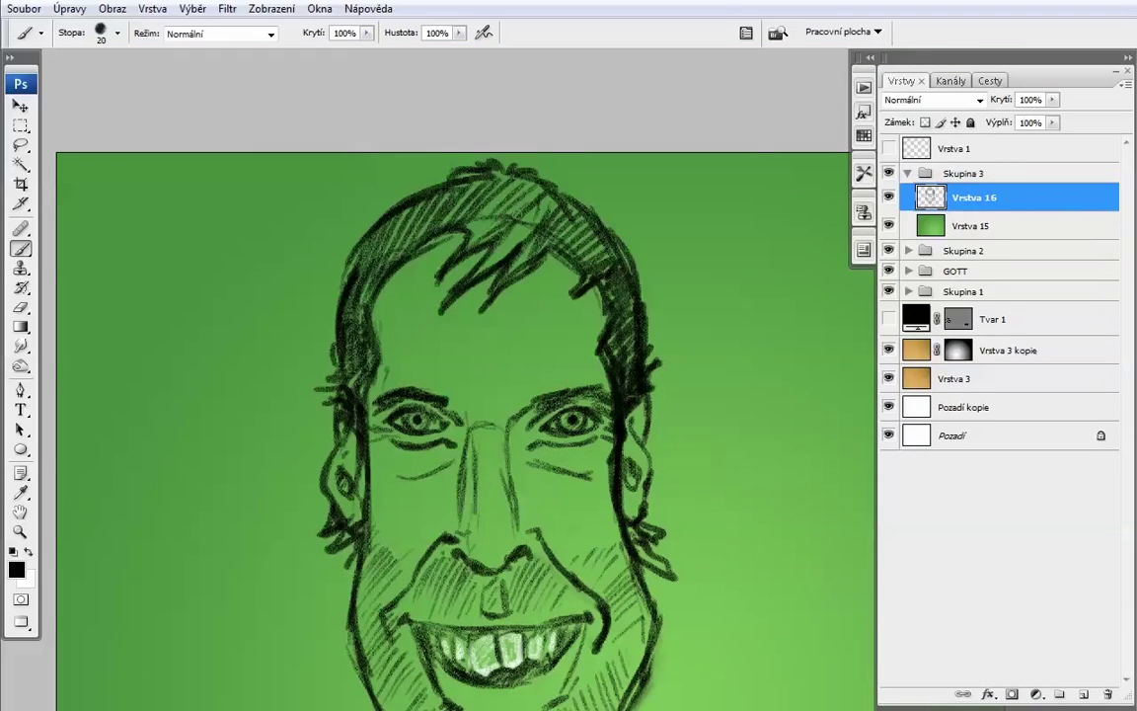
{"action": "left_click_drag", "start_coordinate": [474, 178], "coordinate": [442, 232]}
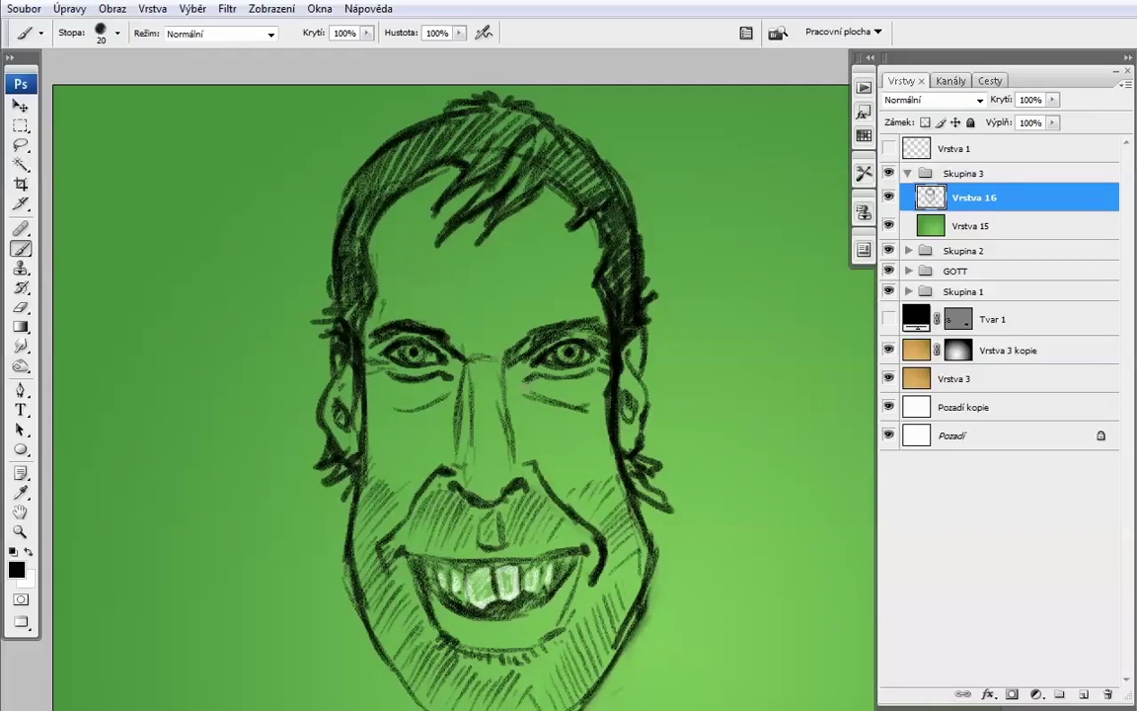
Paint white highlights along the nose, in and under the eyes, on the right ear, lower lip and right edge of the face
{"action": "key", "text": "x"}
{"action": "key", "text": "x"}
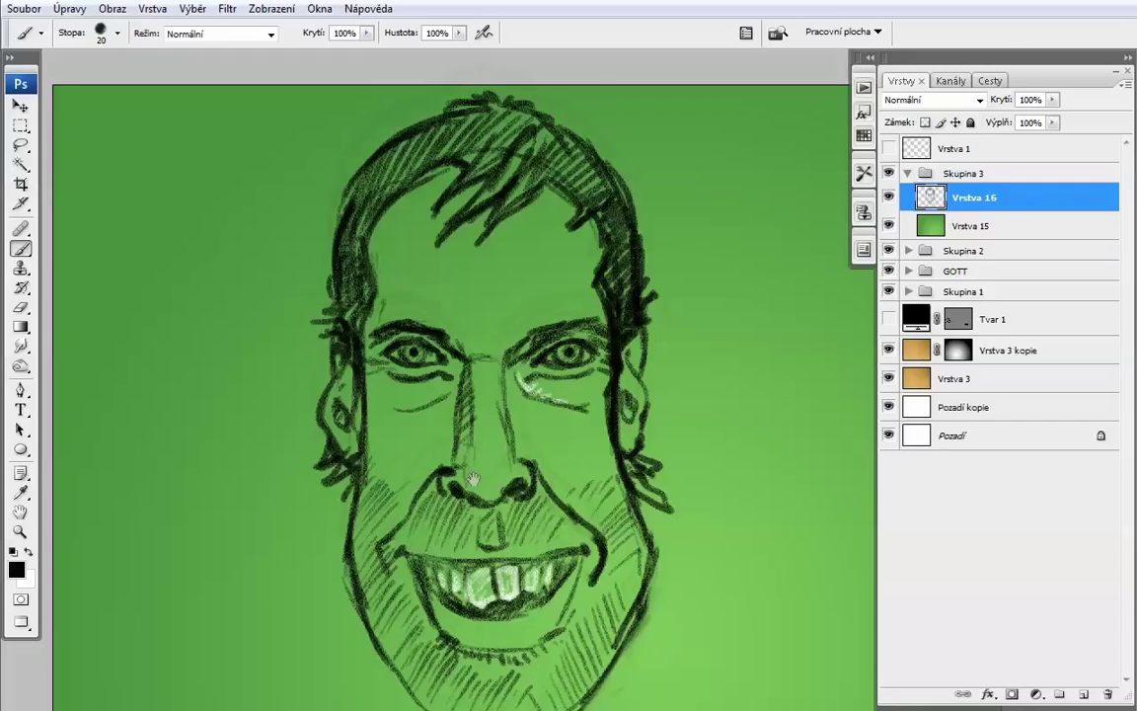
{"action": "scroll", "coordinate": [463, 375], "scroll_direction": "down", "scroll_amount": 5}
{"action": "left_click_drag", "start_coordinate": [367, 404], "coordinate": [424, 460]}
{"action": "mouse_move", "coordinate": [365, 310]}
{"action": "left_mouse_down"}
{"action": "mouse_move", "coordinate": [381, 367]}
{"action": "mouse_move", "coordinate": [437, 392]}
{"action": "mouse_move", "coordinate": [413, 345]}
{"action": "mouse_move", "coordinate": [428, 353]}
{"action": "left_mouse_up"}
{"action": "mouse_move", "coordinate": [424, 343]}
{"action": "left_mouse_down"}
{"action": "mouse_move", "coordinate": [466, 365]}
{"action": "mouse_move", "coordinate": [538, 335]}
{"action": "left_mouse_up"}
{"action": "left_click_drag", "start_coordinate": [526, 304], "coordinate": [545, 320]}
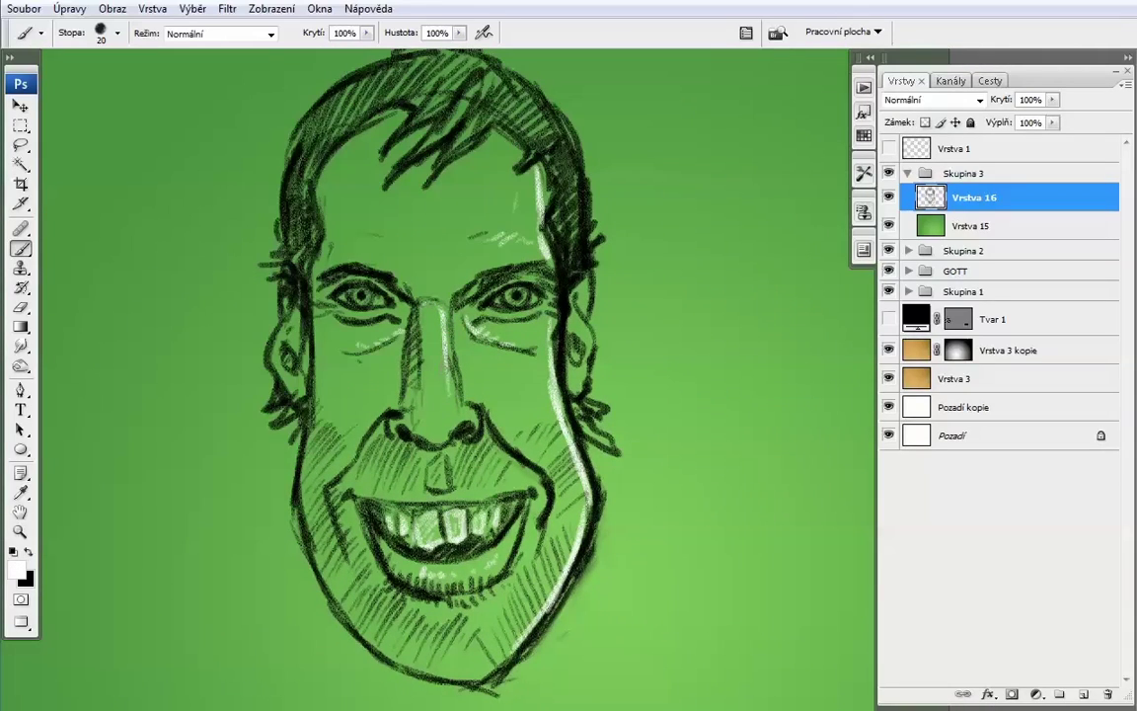
{"action": "mouse_move", "coordinate": [435, 301]}
{"action": "left_mouse_down"}
{"action": "mouse_move", "coordinate": [454, 424]}
{"action": "mouse_move", "coordinate": [473, 426]}
{"action": "left_mouse_up"}
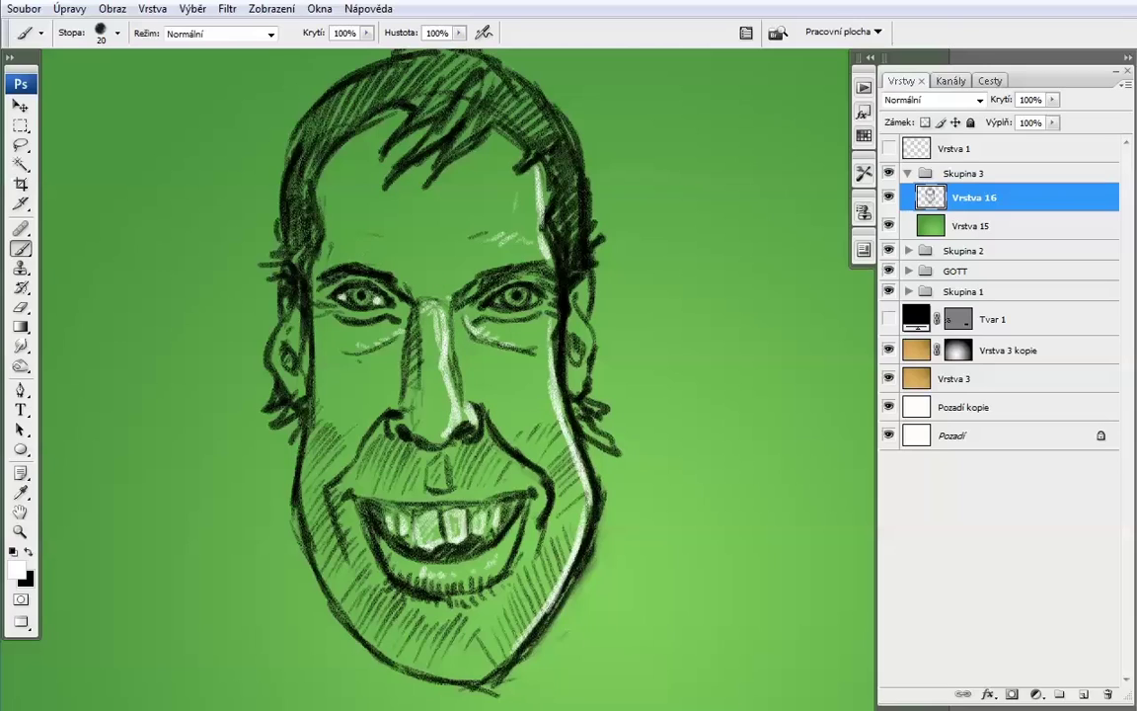
{"action": "left_click_drag", "start_coordinate": [582, 286], "coordinate": [585, 350]}
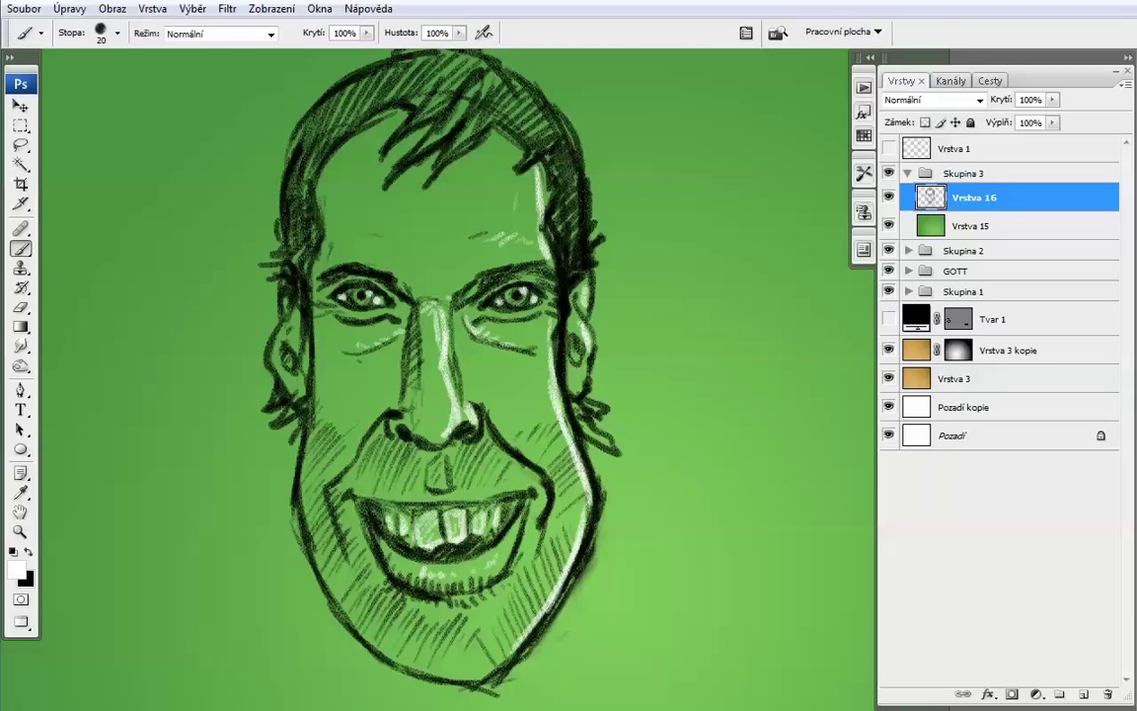
Darken the left face contour, cheek folds and jaw with black strokes, and set the foreground colour back to white
{"action": "key", "text": "x"}
{"action": "left_click_drag", "start_coordinate": [306, 330], "coordinate": [312, 412]}
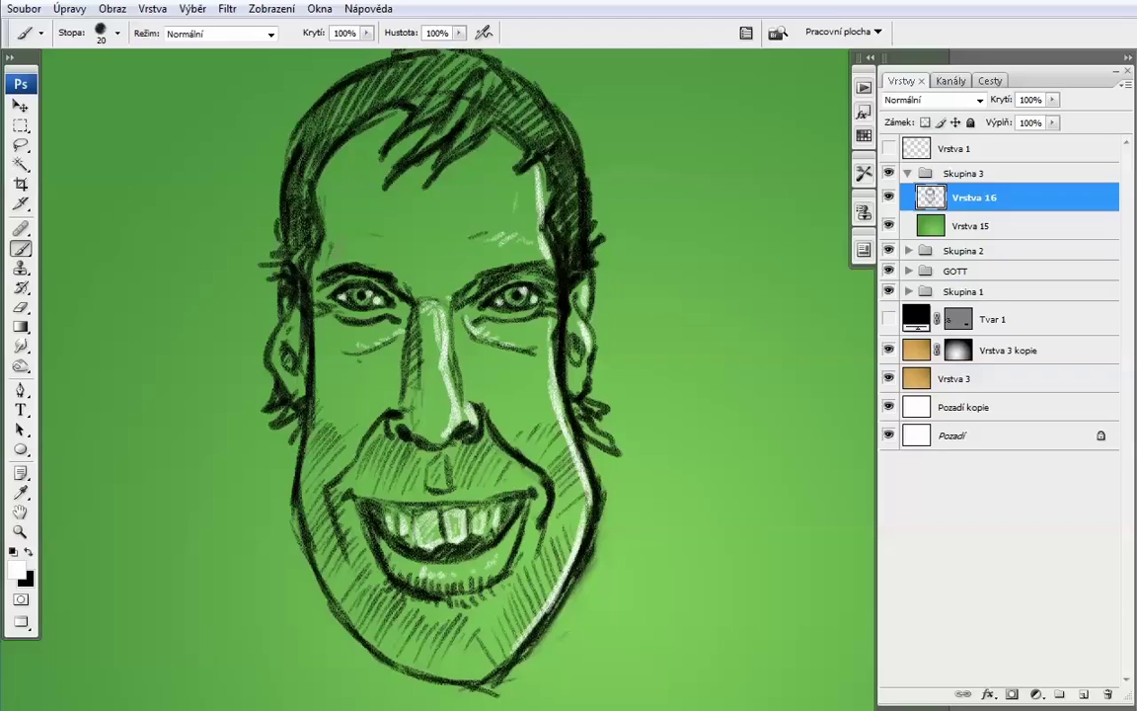
{"action": "mouse_move", "coordinate": [469, 394]}
{"action": "left_mouse_down"}
{"action": "mouse_move", "coordinate": [498, 298]}
{"action": "mouse_move", "coordinate": [380, 553]}
{"action": "left_mouse_up"}
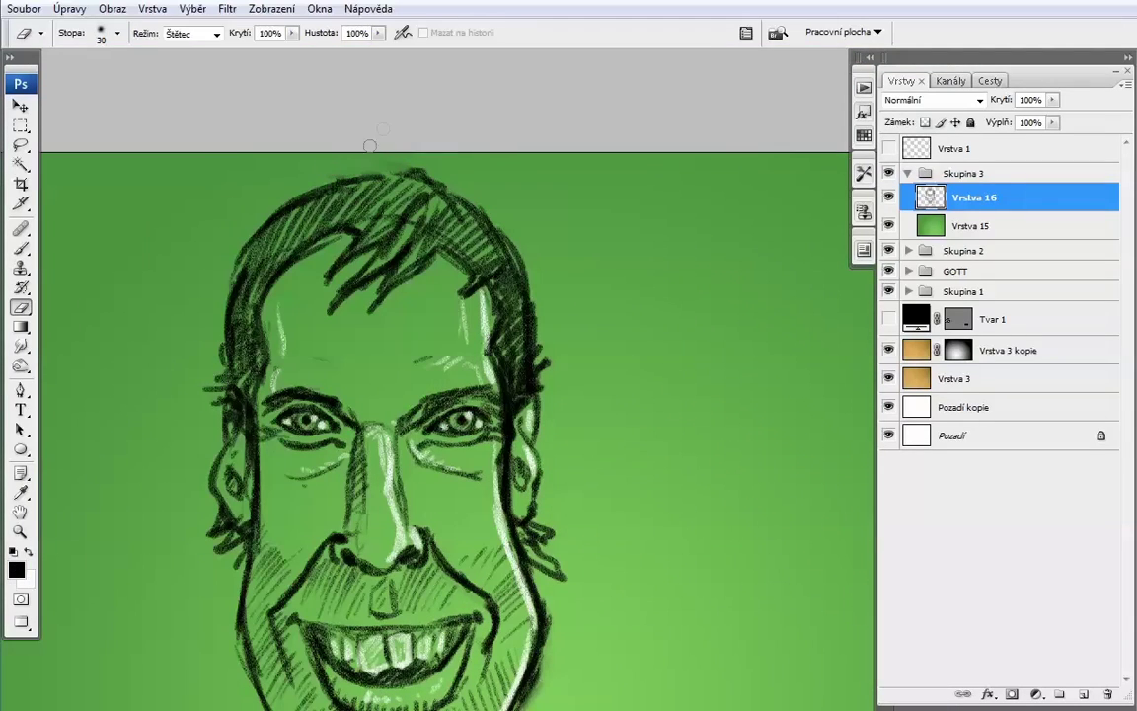
{"action": "scroll", "coordinate": [444, 375], "scroll_direction": "down", "scroll_amount": 5}
{"action": "mouse_move", "coordinate": [326, 419]}
{"action": "left_mouse_down"}
{"action": "mouse_move", "coordinate": [390, 417]}
{"action": "mouse_move", "coordinate": [390, 402]}
{"action": "left_mouse_up"}
{"action": "key", "text": "x"}
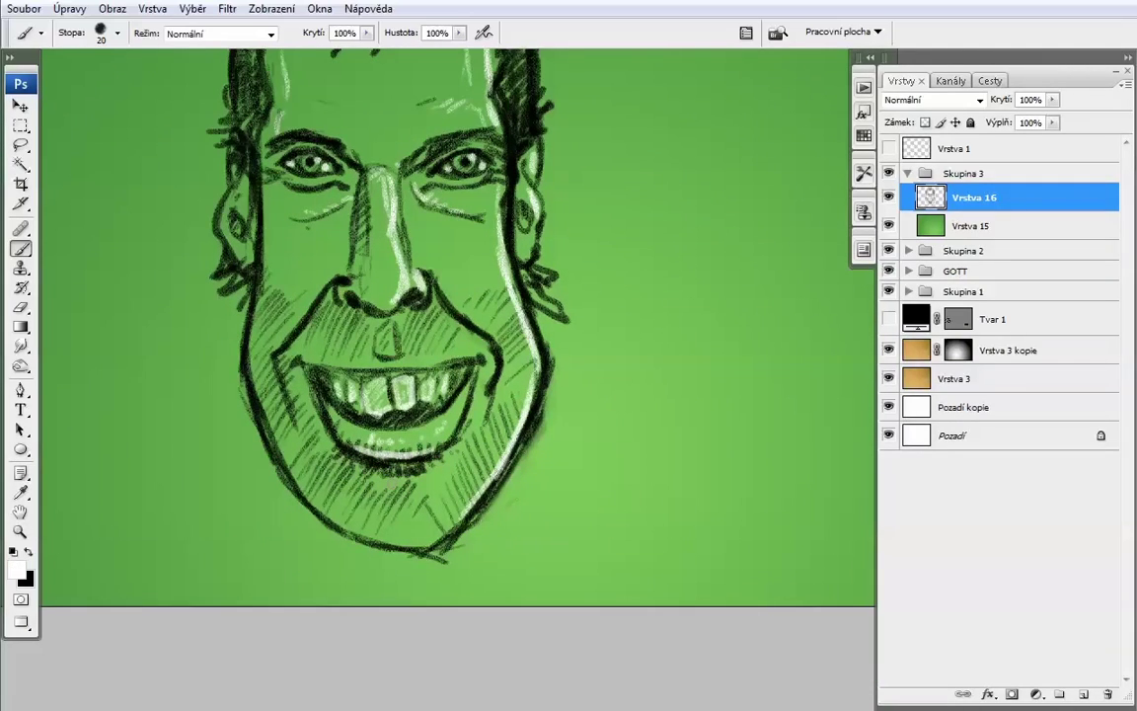
Shade the chin with short black strokes and stubble marks around its dimple and beneath the mouth
{"action": "key", "text": "x"}
{"action": "left_click_drag", "start_coordinate": [413, 448], "coordinate": [403, 486]}
{"action": "left_click_drag", "start_coordinate": [305, 442], "coordinate": [308, 476]}
{"action": "left_click_drag", "start_coordinate": [325, 442], "coordinate": [338, 490]}
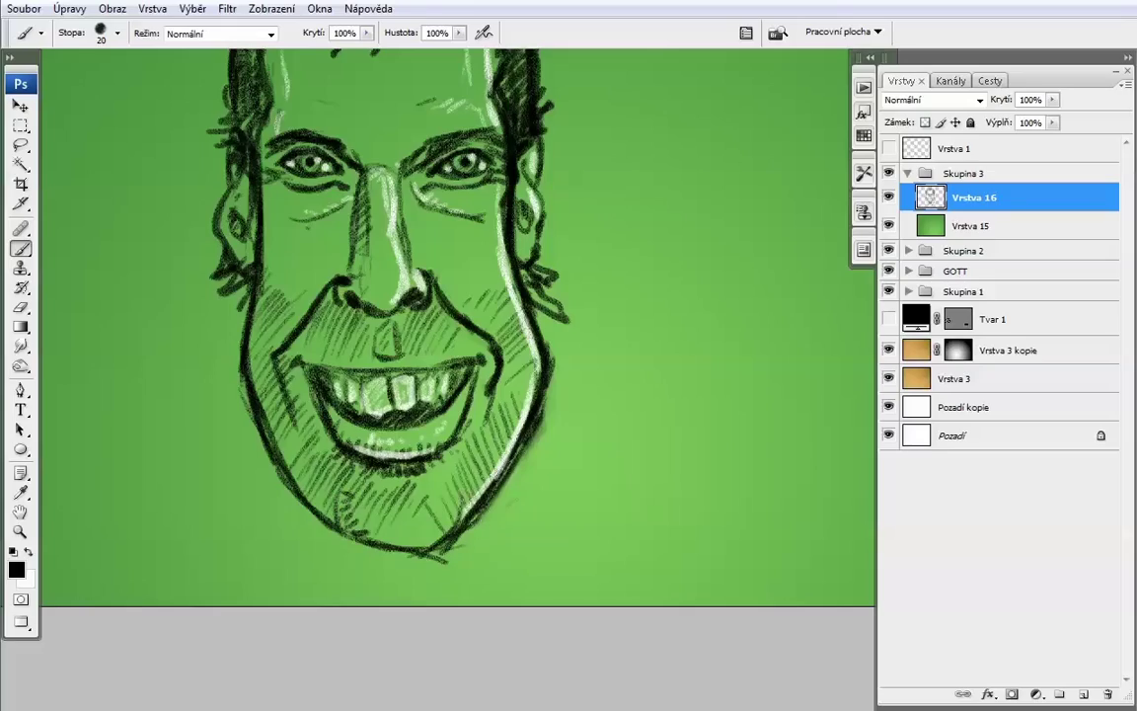
{"action": "left_click_drag", "start_coordinate": [444, 395], "coordinate": [456, 459]}
{"action": "left_click_drag", "start_coordinate": [340, 478], "coordinate": [377, 496]}
{"action": "key", "text": "ctrl+0"}
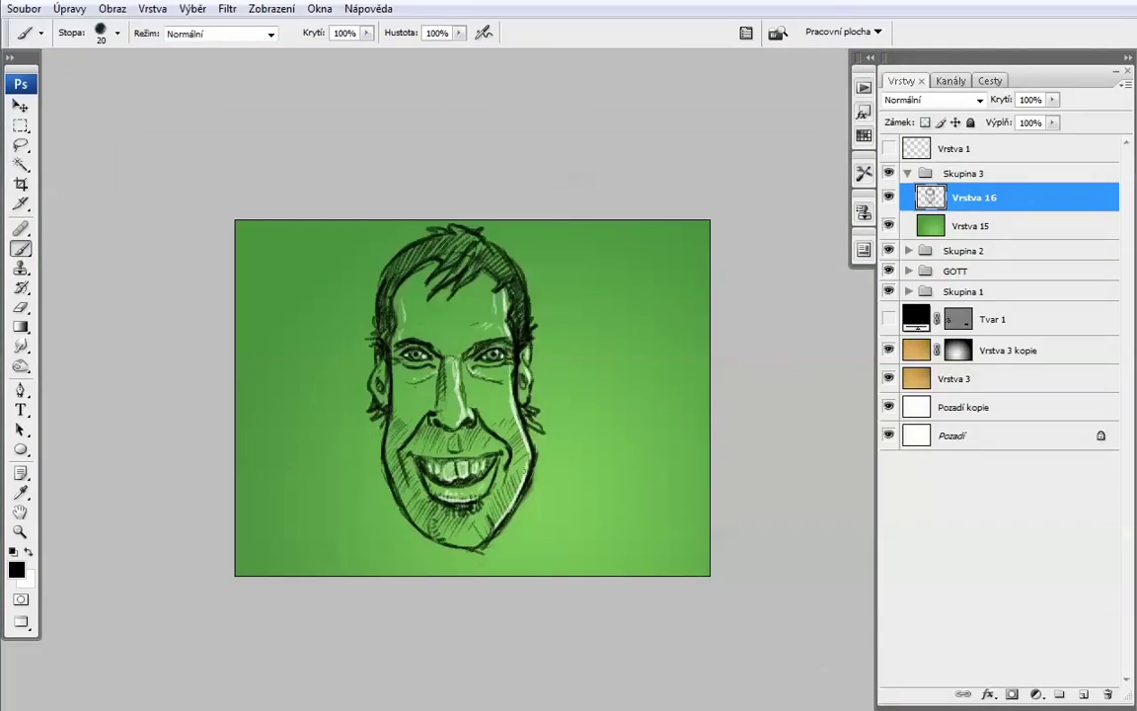
Erase the stray line end below the chin and shift the face drawing slightly to the right
{"action": "key", "text": "v"}
{"action": "key", "text": "b"}
{"action": "key", "text": "e"}
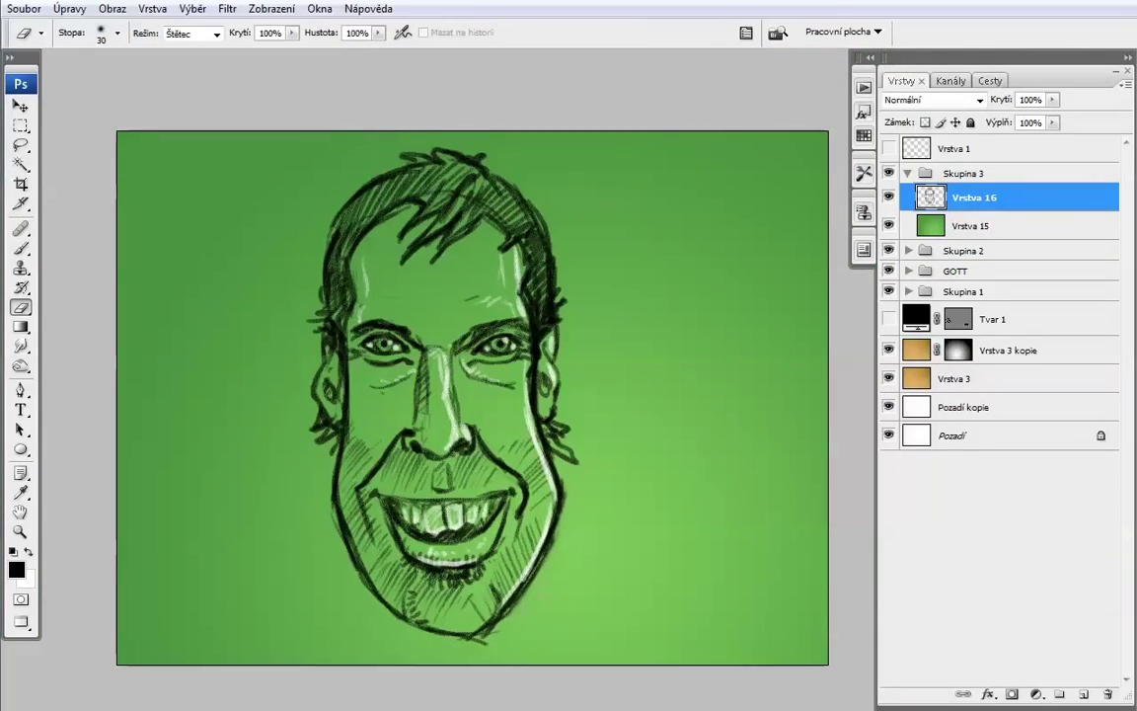
{"action": "key", "text": "v"}
{"action": "key", "text": "b"}
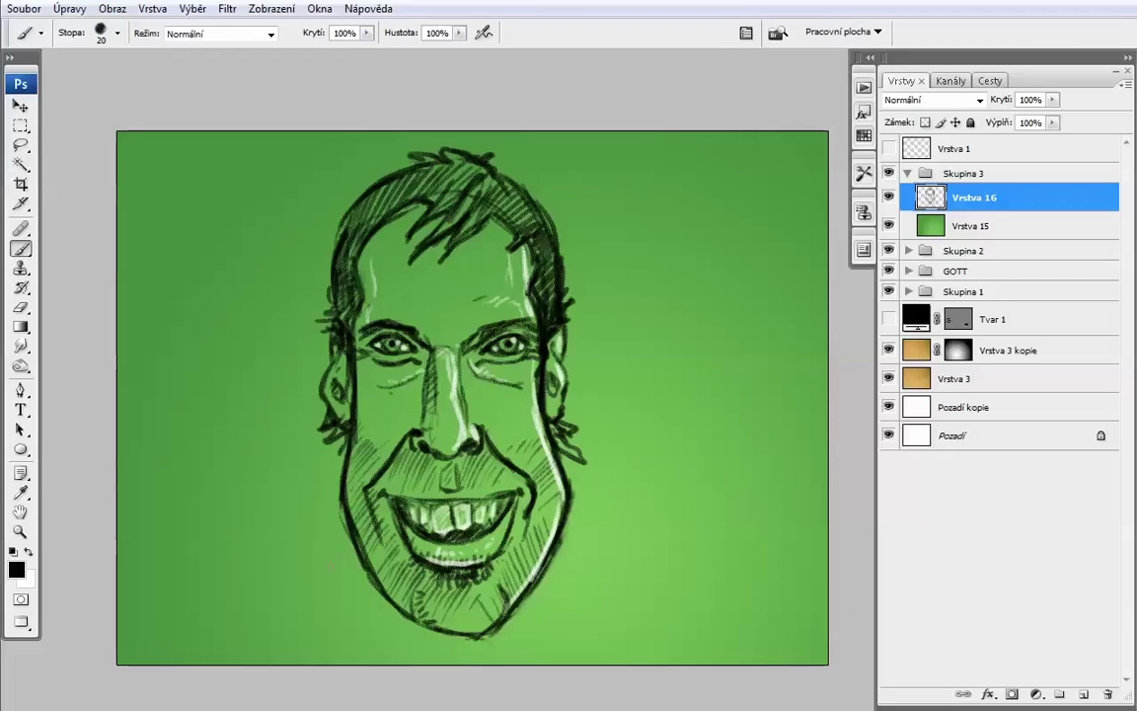
Draw black shoulder lines from both sides of the jaw to the canvas edge and tidy the outline with an 8 px eraser
{"action": "left_click_drag", "start_coordinate": [473, 395], "coordinate": [501, 316]}
{"action": "left_click_drag", "start_coordinate": [378, 486], "coordinate": [297, 582]}
{"action": "left_click_drag", "start_coordinate": [591, 483], "coordinate": [659, 586]}
{"action": "key", "text": "e"}
{"action": "key", "text": "ctrl+plus"}
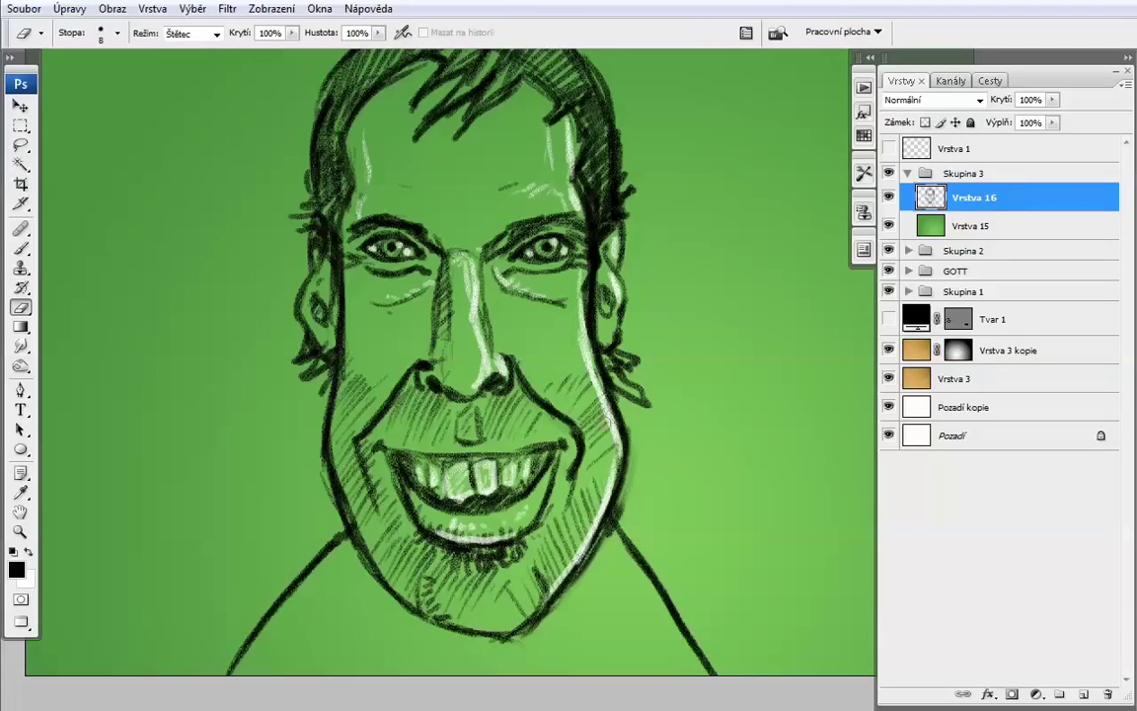
{"action": "key", "text": "b"}
{"action": "key", "text": "ctrl+minus"}
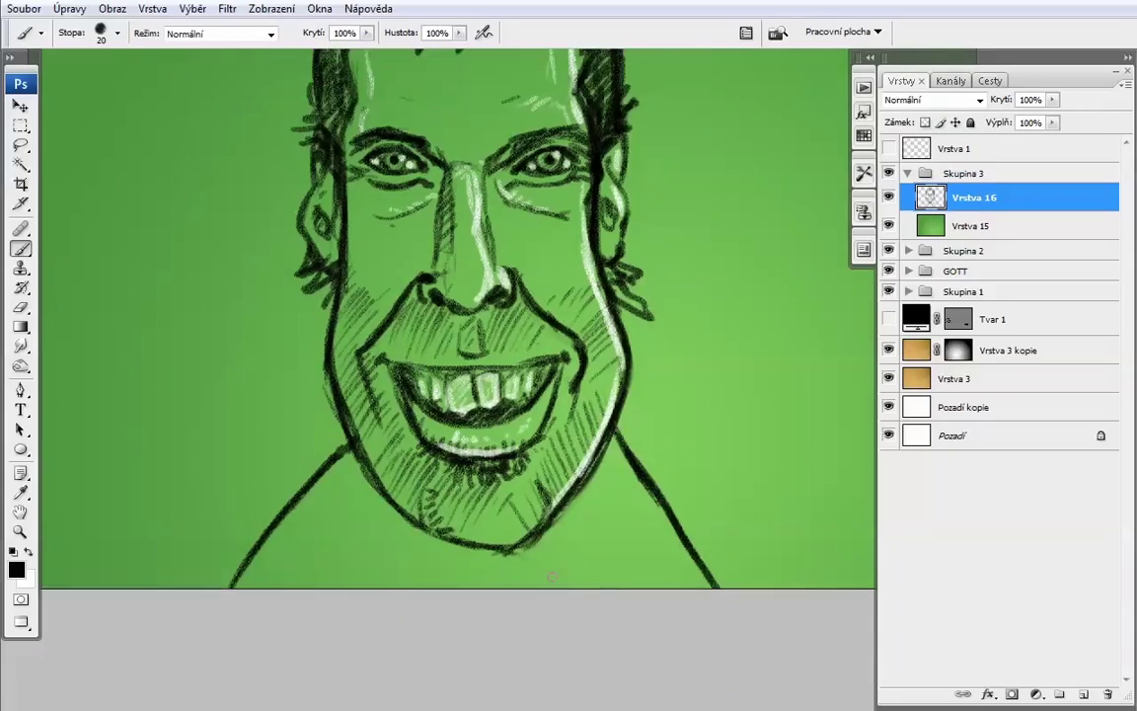
Create a new layer beneath the line drawing and fill the shirt area between the shoulders with bright green
{"action": "key", "text": "alt+bracketleft"}
{"action": "left_click_drag", "start_coordinate": [410, 479], "coordinate": [395, 508]}
{"action": "left_click", "coordinate": [1083, 694]}
{"action": "left_click", "coordinate": [16, 570]}
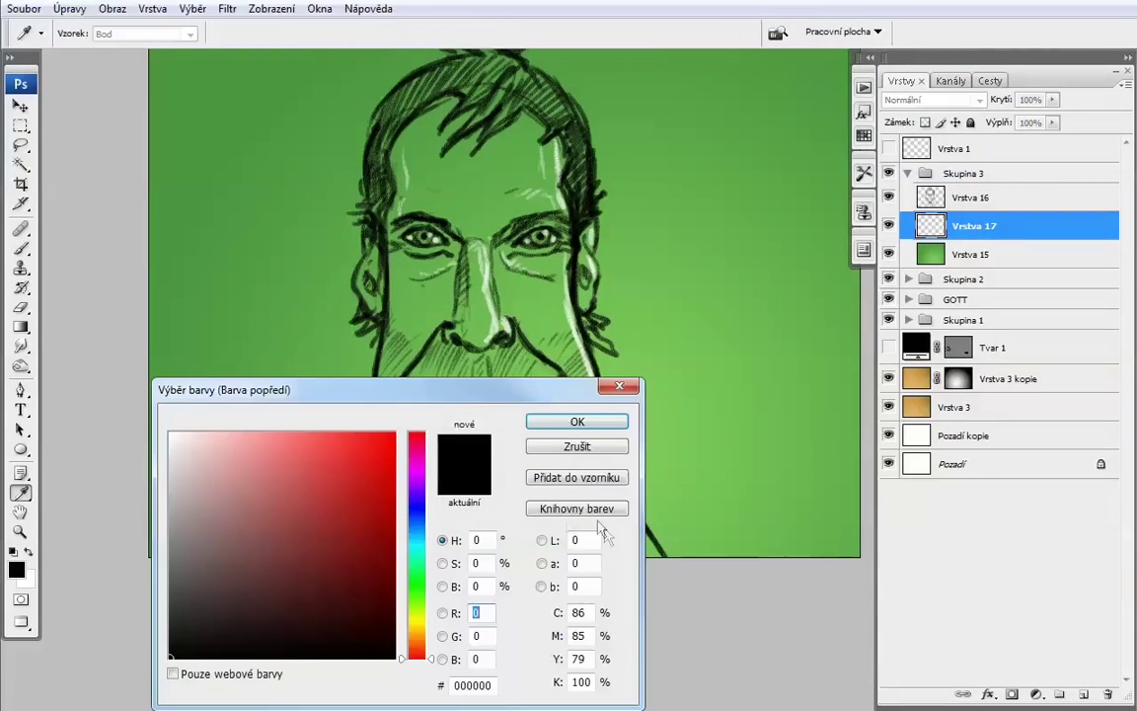
{"action": "mouse_move", "coordinate": [380, 494]}
{"action": "left_mouse_down"}
{"action": "mouse_move", "coordinate": [356, 533]}
{"action": "mouse_move", "coordinate": [385, 478]}
{"action": "mouse_move", "coordinate": [405, 474]}
{"action": "mouse_move", "coordinate": [361, 484]}
{"action": "mouse_move", "coordinate": [483, 500]}
{"action": "left_mouse_up"}
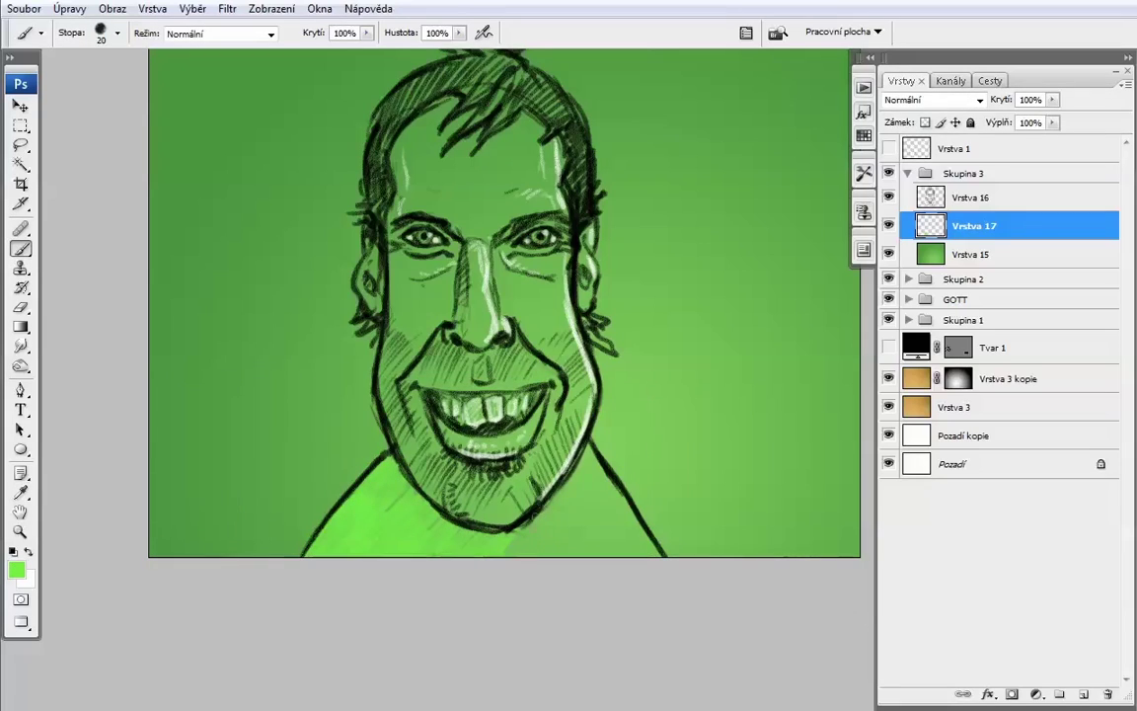
{"action": "mouse_move", "coordinate": [533, 538]}
{"action": "left_mouse_down"}
{"action": "mouse_move", "coordinate": [592, 523]}
{"action": "mouse_move", "coordinate": [612, 548]}
{"action": "mouse_move", "coordinate": [553, 547]}
{"action": "mouse_move", "coordinate": [632, 541]}
{"action": "left_mouse_up"}
Draw black shirt stripes along both shoulders on the line-drawing layer, with hatching beside the left shoulder
{"action": "key", "text": "d"}
{"action": "key", "text": "alt+bracketright"}
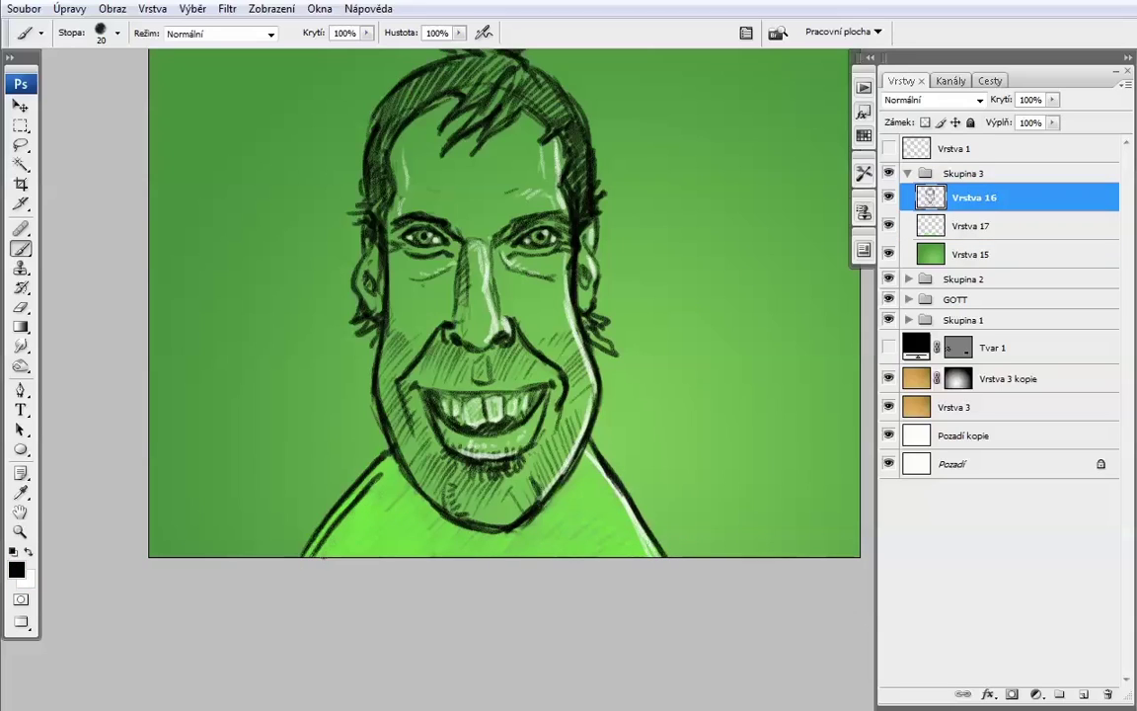
{"action": "mouse_move", "coordinate": [306, 553]}
{"action": "left_mouse_down"}
{"action": "mouse_move", "coordinate": [373, 470]}
{"action": "mouse_move", "coordinate": [383, 474]}
{"action": "left_mouse_up"}
{"action": "left_click_drag", "start_coordinate": [570, 488], "coordinate": [594, 456]}
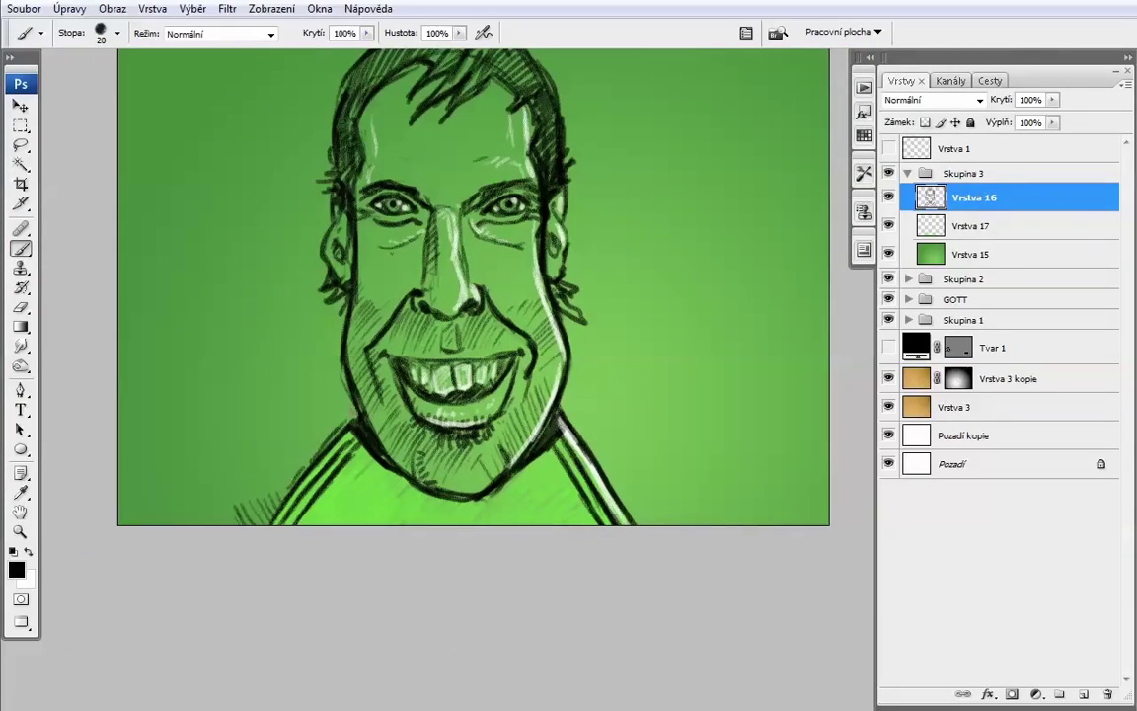
Paint white highlights over the crown, down the right side of the hair and into the fringe strands
{"action": "scroll", "coordinate": [470, 492], "scroll_direction": "up", "scroll_amount": 1}
{"action": "scroll", "coordinate": [467, 491], "scroll_direction": "up", "scroll_amount": 1}
{"action": "key", "text": "x"}
{"action": "mouse_move", "coordinate": [414, 99]}
{"action": "left_mouse_down"}
{"action": "mouse_move", "coordinate": [472, 136]}
{"action": "mouse_move", "coordinate": [504, 199]}
{"action": "left_mouse_up"}
{"action": "left_click_drag", "start_coordinate": [501, 219], "coordinate": [507, 241]}
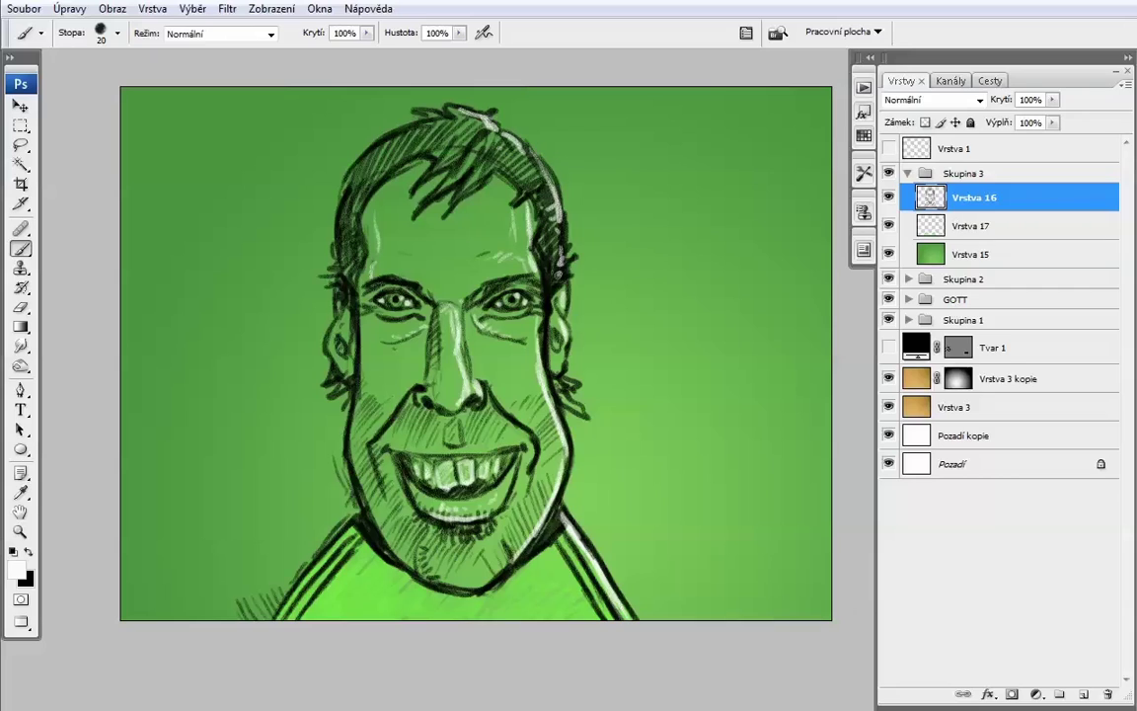
{"action": "mouse_move", "coordinate": [409, 110]}
{"action": "left_mouse_down"}
{"action": "mouse_move", "coordinate": [434, 167]}
{"action": "mouse_move", "coordinate": [464, 180]}
{"action": "mouse_move", "coordinate": [473, 218]}
{"action": "left_mouse_up"}
{"action": "left_click_drag", "start_coordinate": [442, 195], "coordinate": [434, 229]}
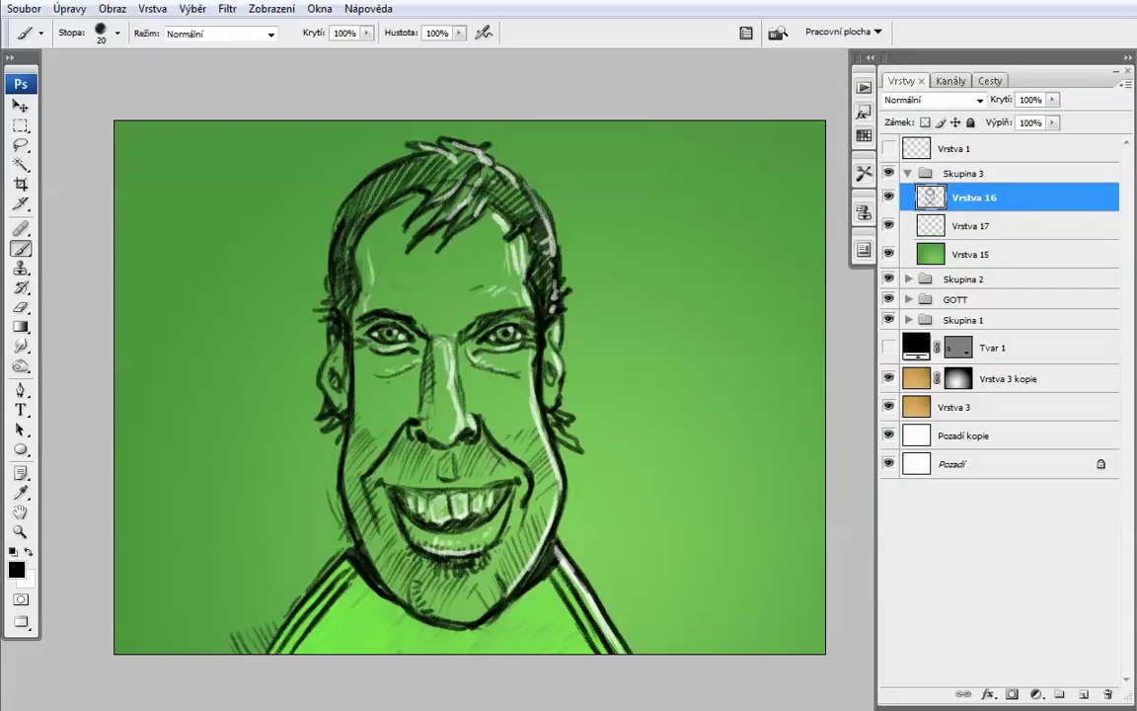
Add white highlights along the inner smile folds and the right side of the lower lip
{"action": "key", "text": "ctrl+plus"}
{"action": "key", "text": "x"}
{"action": "key", "text": "ctrl+plus"}
{"action": "key", "text": "ctrl+plus"}
Set the brush size to 10 and sharpen the teeth and mouth outlines with fine black lines
{"action": "key", "text": "bracketleft"}
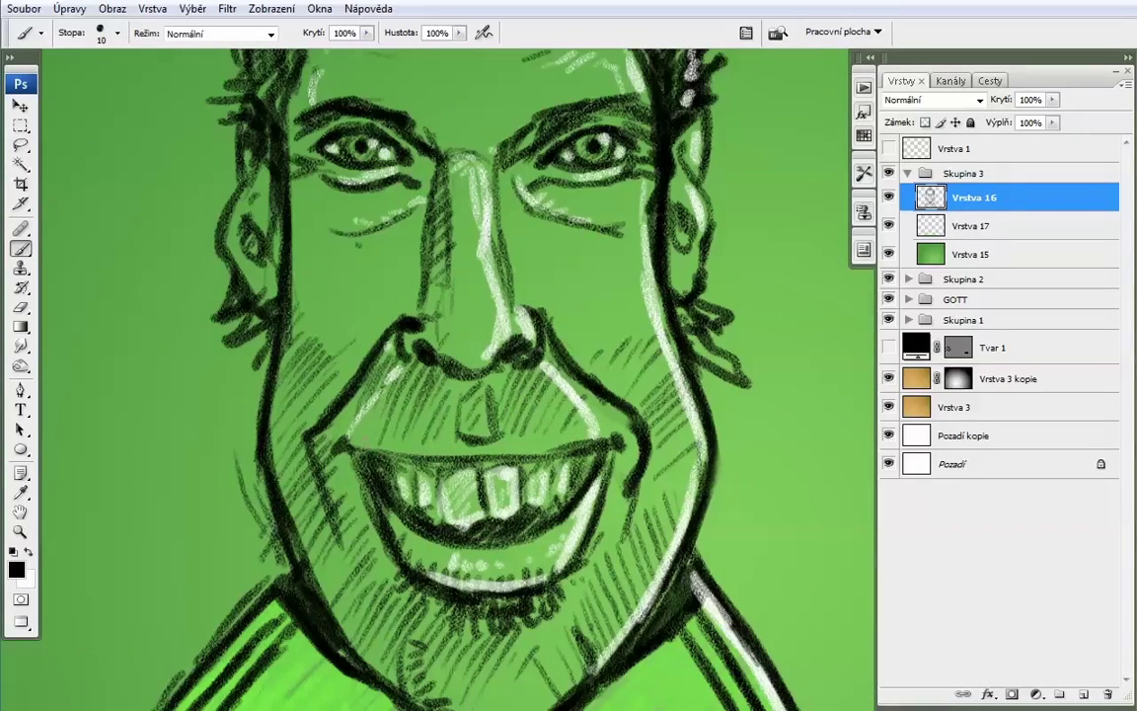
{"action": "left_click_drag", "start_coordinate": [333, 413], "coordinate": [545, 389]}
{"action": "mouse_move", "coordinate": [397, 426]}
{"action": "left_mouse_down"}
{"action": "mouse_move", "coordinate": [494, 434]}
{"action": "mouse_move", "coordinate": [510, 441]}
{"action": "mouse_move", "coordinate": [502, 464]}
{"action": "left_mouse_up"}
{"action": "mouse_move", "coordinate": [508, 407]}
{"action": "left_mouse_down"}
{"action": "mouse_move", "coordinate": [533, 454]}
{"action": "mouse_move", "coordinate": [538, 442]}
{"action": "left_mouse_up"}
{"action": "key", "text": "ctrl+0"}
{"action": "left_click_drag", "start_coordinate": [685, 444], "coordinate": [540, 398]}
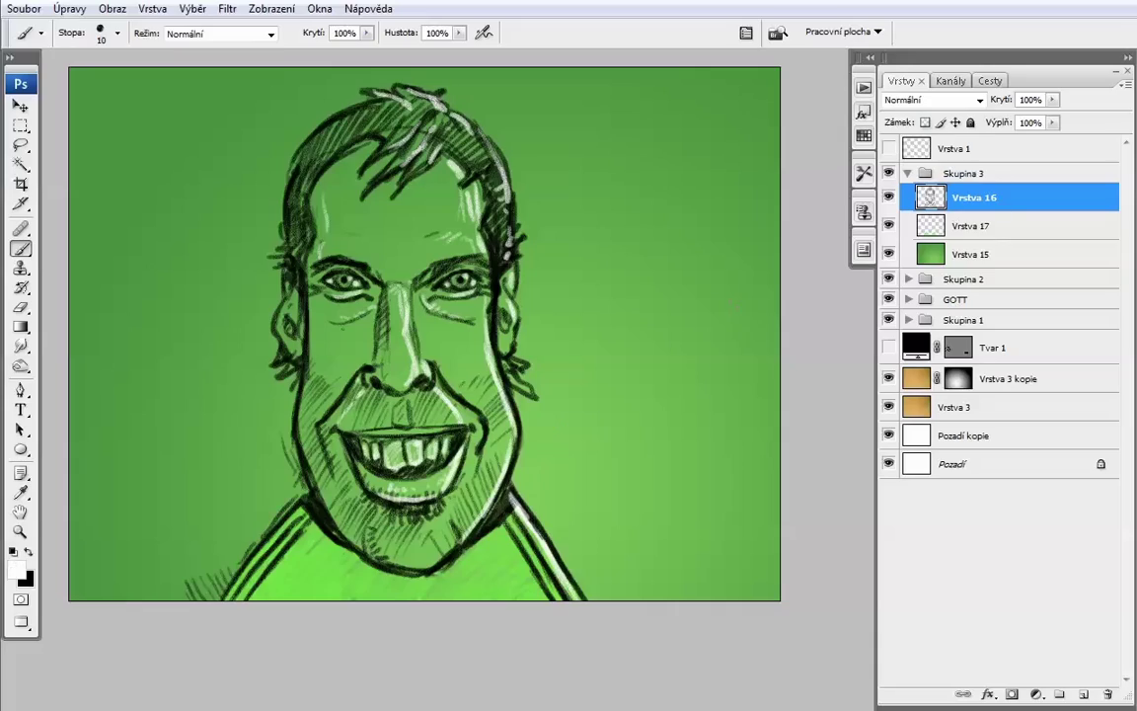
Sketch loose black accent lines outside the right shoulder and along the lower edge of the picture
{"action": "key", "text": "ctrl+plus"}
{"action": "left_click_drag", "start_coordinate": [558, 425], "coordinate": [437, 281]}
{"action": "left_click_drag", "start_coordinate": [424, 390], "coordinate": [482, 456]}
{"action": "left_click_drag", "start_coordinate": [469, 469], "coordinate": [588, 444]}
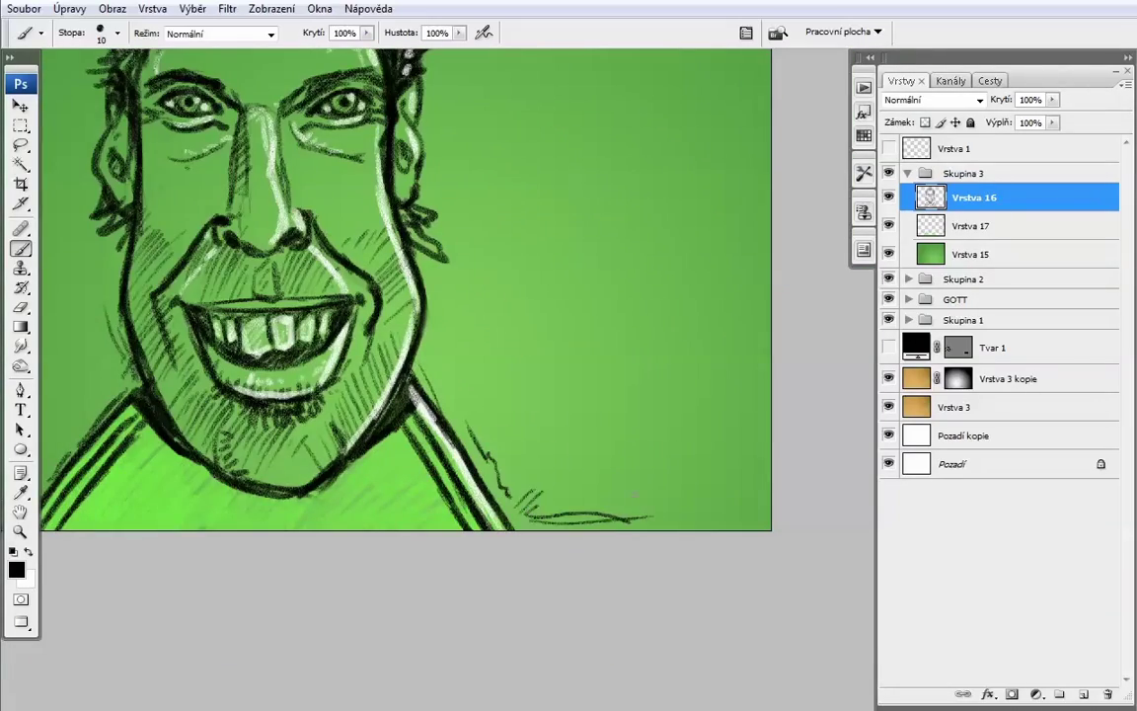
Set the brush size to 20 and hatch white strokes outside the left contour of the face and hair
{"action": "key", "text": "ctrl+minus"}
{"action": "key", "text": "bracketright"}
{"action": "key", "text": "x"}
{"action": "mouse_move", "coordinate": [336, 300]}
{"action": "left_mouse_down"}
{"action": "mouse_move", "coordinate": [338, 368]}
{"action": "mouse_move", "coordinate": [318, 410]}
{"action": "mouse_move", "coordinate": [322, 210]}
{"action": "mouse_move", "coordinate": [350, 402]}
{"action": "left_mouse_up"}
{"action": "left_click_drag", "start_coordinate": [375, 286], "coordinate": [368, 202]}
Dab three clusters of small white dots on the background, two beside the head's left side and one at upper right
{"action": "left_click", "coordinate": [228, 208]}
{"action": "left_click", "coordinate": [246, 214]}
{"action": "left_click", "coordinate": [232, 227]}
{"action": "left_click", "coordinate": [189, 357]}
{"action": "left_click", "coordinate": [201, 365]}
{"action": "left_click_drag", "start_coordinate": [736, 138], "coordinate": [661, 114]}
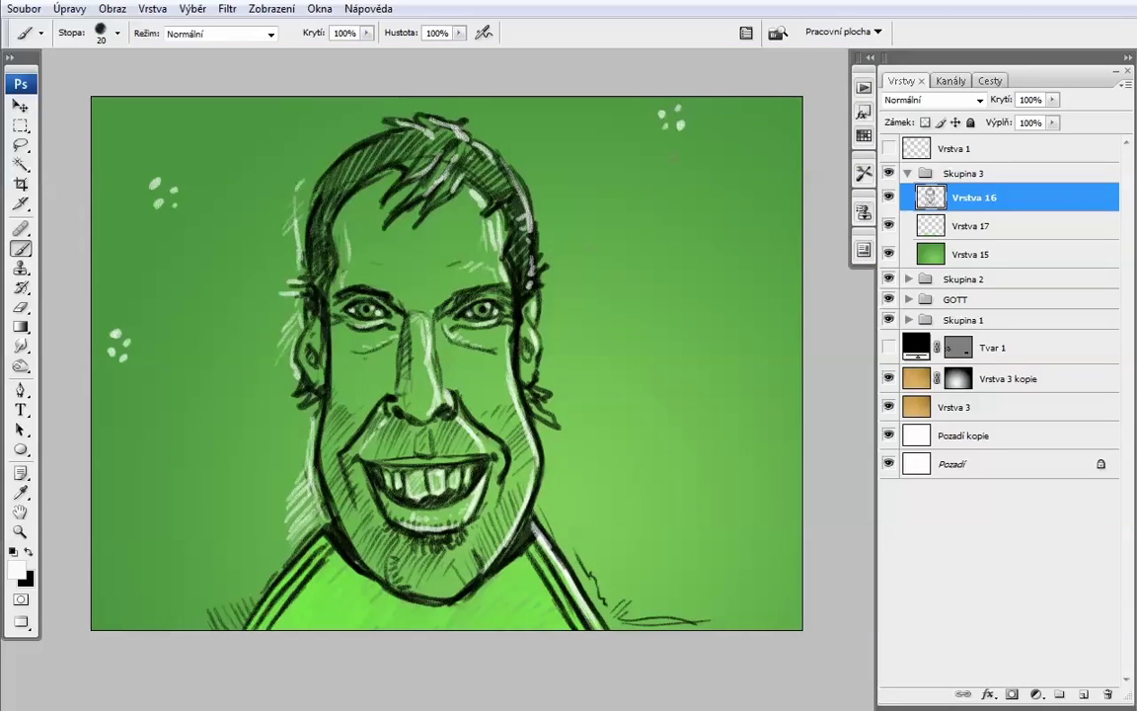
Soften the white dot clusters with larger overlapping dabs using a size 45 brush at 50% opacity
{"action": "key", "text": "5"}
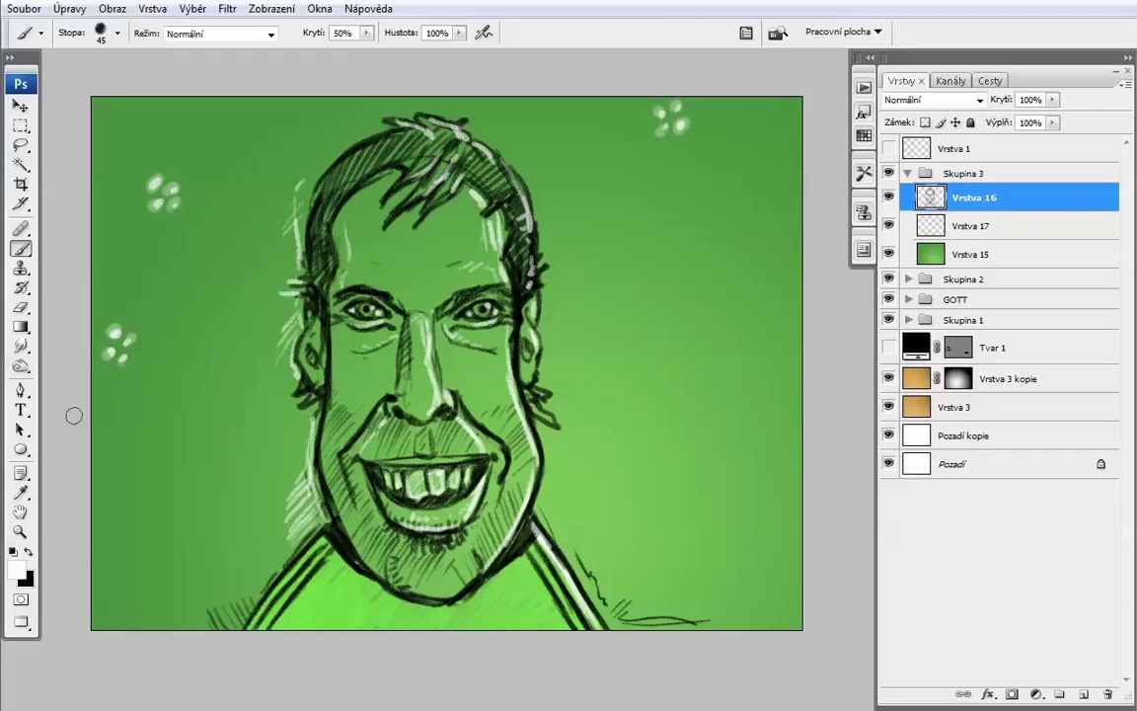
{"action": "key", "text": "ctrl+minus"}
{"action": "key", "text": "ctrl+plus"}
Sign the drawing with the artist's name and '15 near the lower-right corner, using a black size 10 brush at 100% opacity
{"action": "key", "text": "x"}
{"action": "key", "text": "0"}
{"action": "key", "text": "bracketleft"}
{"action": "key", "text": "bracketleft"}
{"action": "key", "text": "bracketleft"}
{"action": "key", "text": "bracketleft"}
{"action": "key", "text": "ctrl+plus"}
{"action": "mouse_move", "coordinate": [485, 327]}
{"action": "left_mouse_down"}
{"action": "mouse_move", "coordinate": [487, 343]}
{"action": "mouse_move", "coordinate": [637, 321]}
{"action": "mouse_move", "coordinate": [644, 332]}
{"action": "left_mouse_up"}
{"action": "key", "text": "ctrl+minus"}
{"action": "key", "text": "ctrl+minus"}
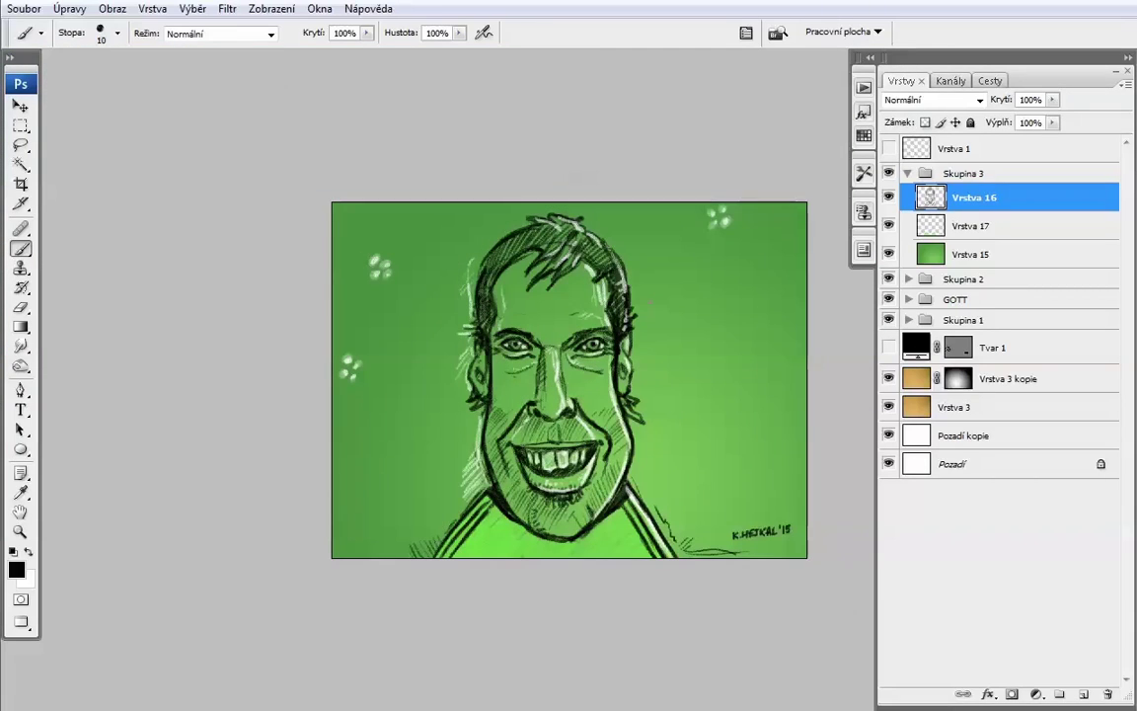